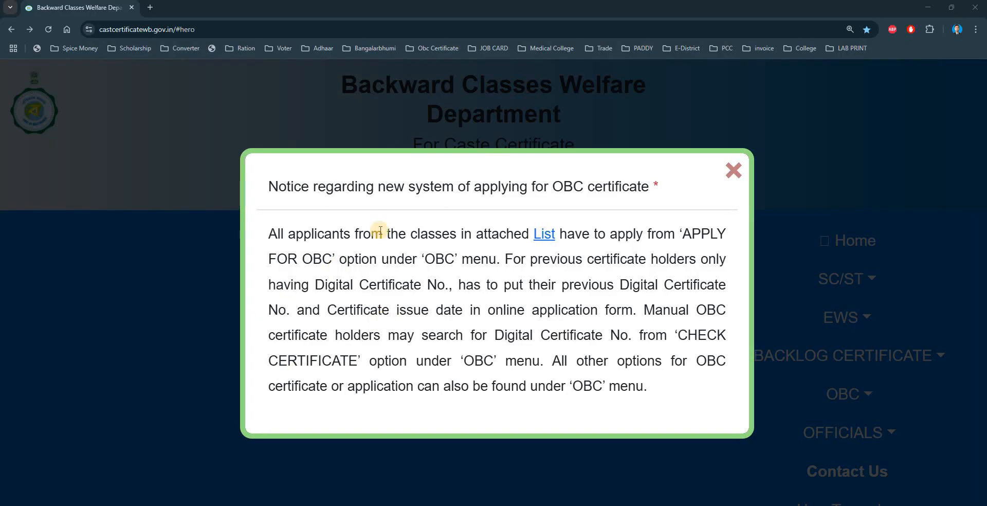
- Open the list attached to the OBC notice and examine the classes under Category-A and Category-B
left_click_drag(270, 238, 541, 244)
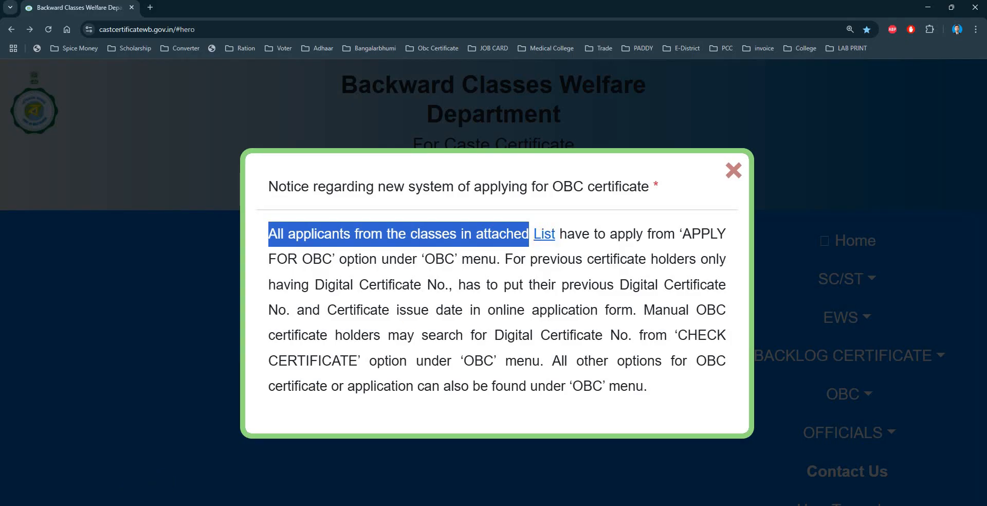
left_click(544, 234)
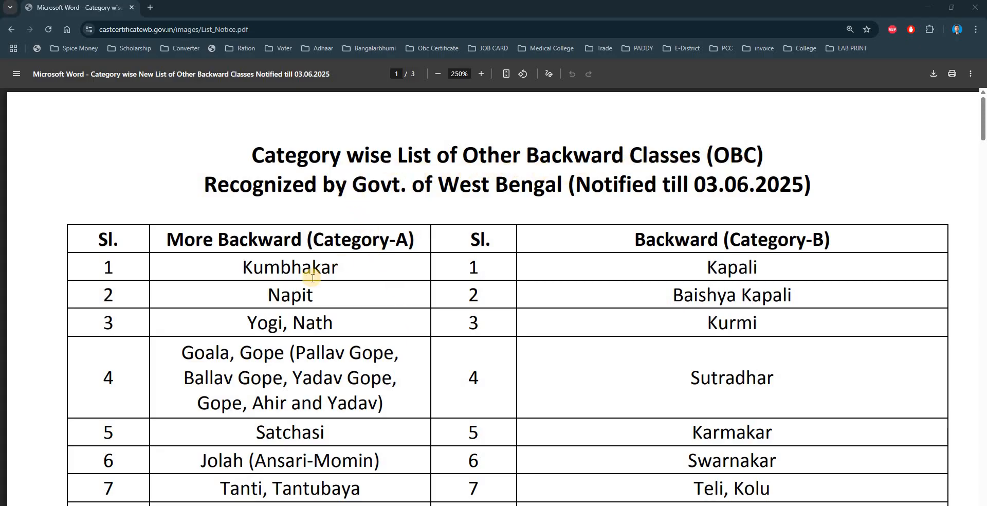
scroll(288, 279, "down", 2)
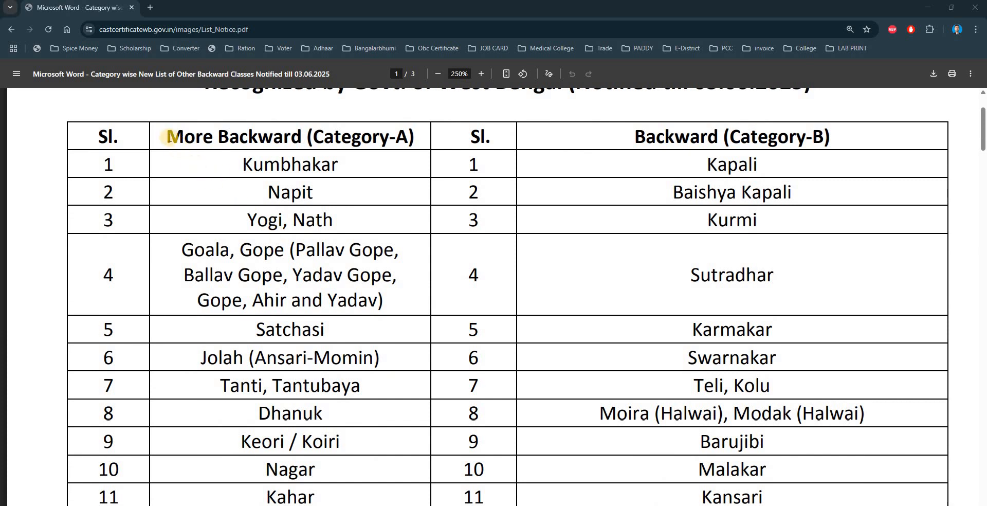
left_click_drag(167, 138, 414, 141)
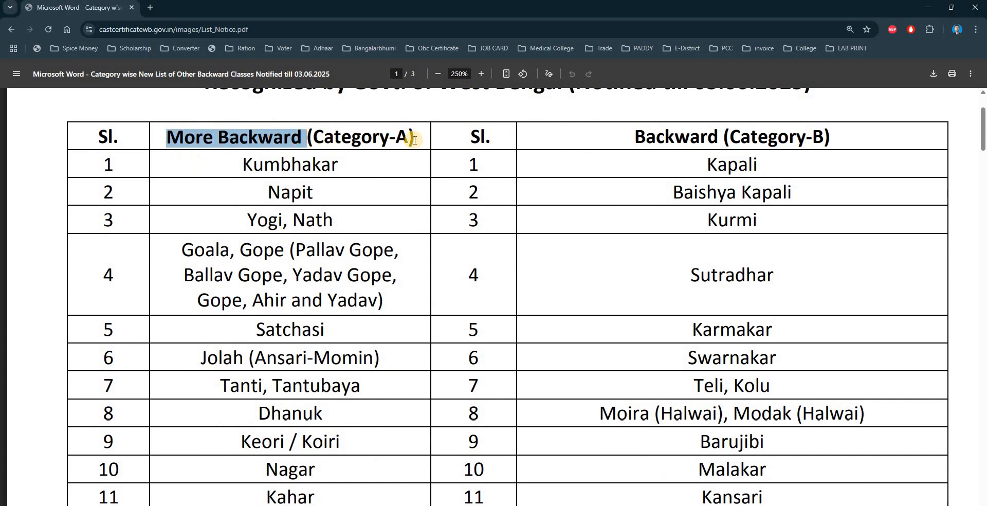
left_click_drag(636, 137, 834, 138)
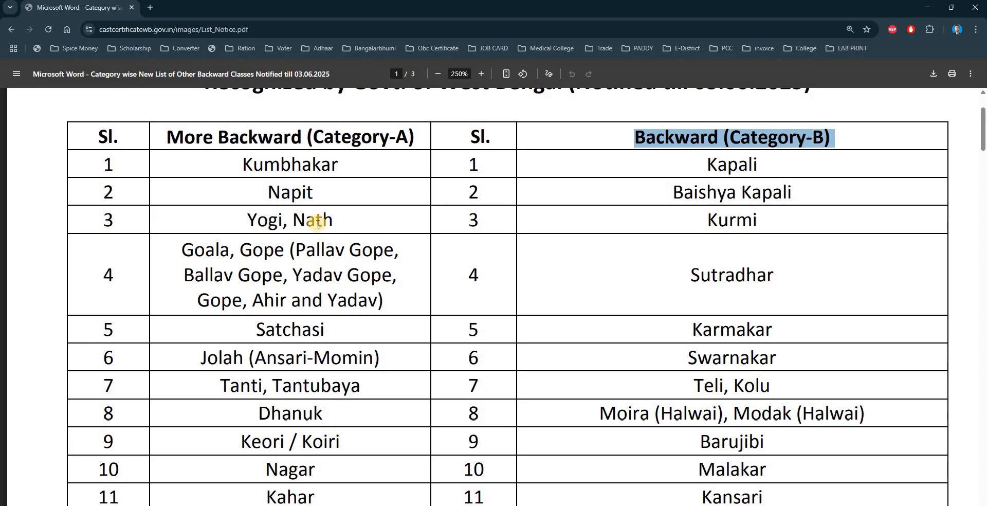
scroll(387, 221, "down", 1)
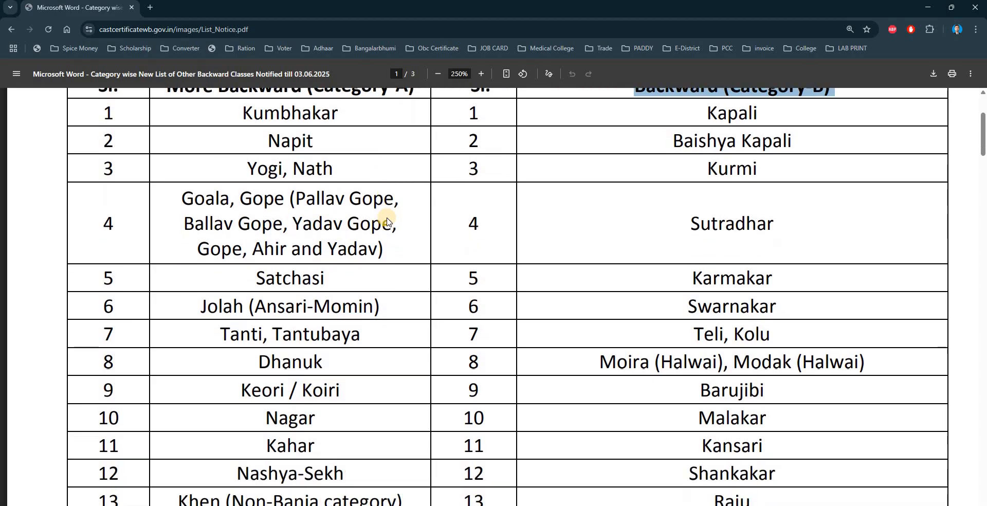
scroll(387, 221, "down", 4)
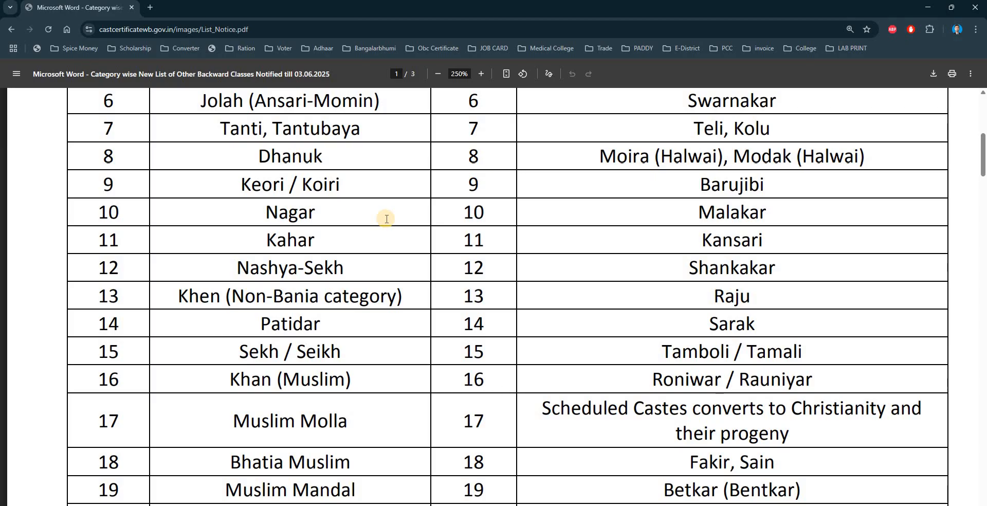
scroll(466, 288, "up", 3)
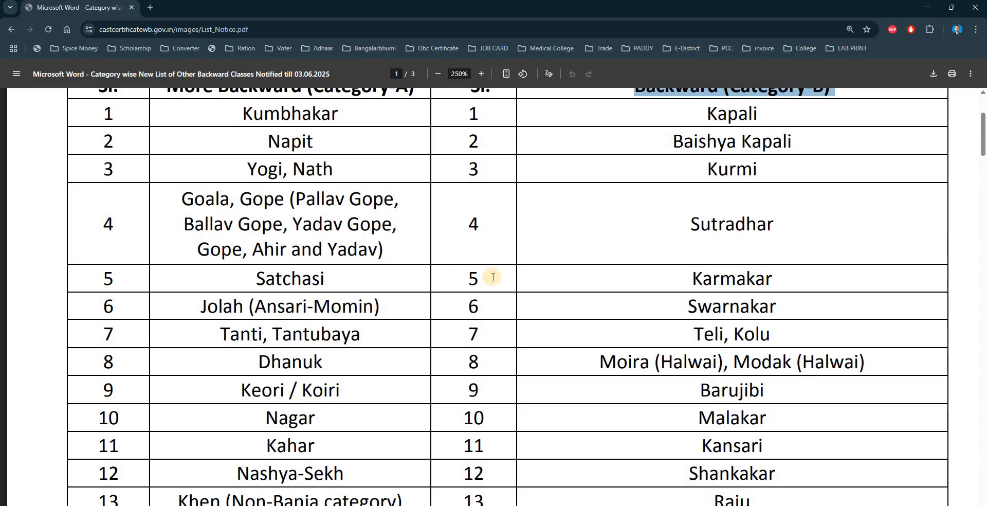
scroll(493, 275, "up", 3)
scroll(520, 288, "down", 4)
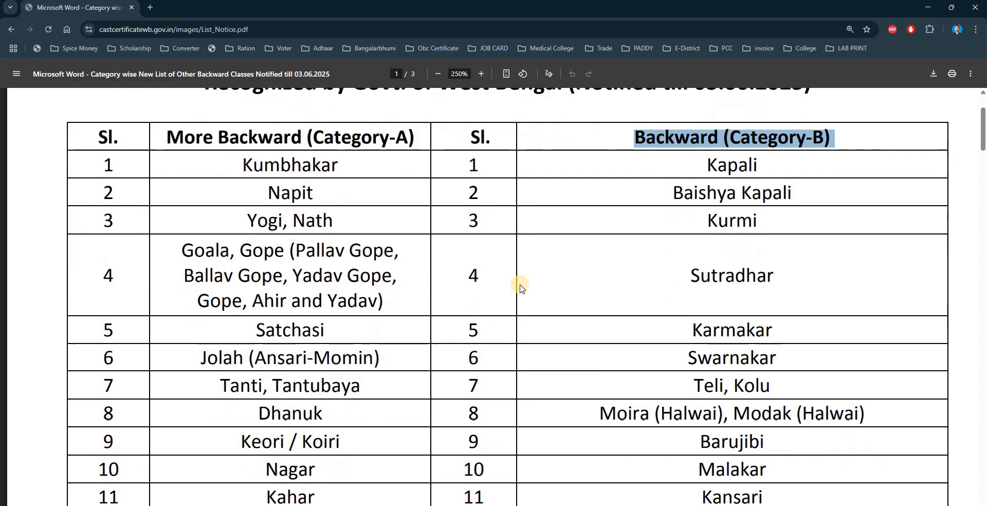
scroll(520, 288, "down", 1)
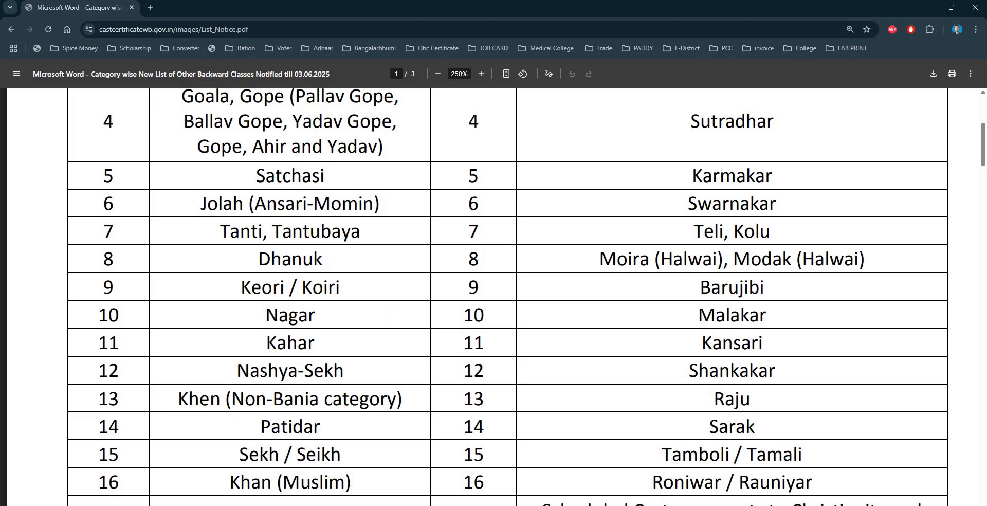
- Return to the notice and read its instructions on applying for OBC, previous digital certificates and manual certificate holders
key("alt+Left")
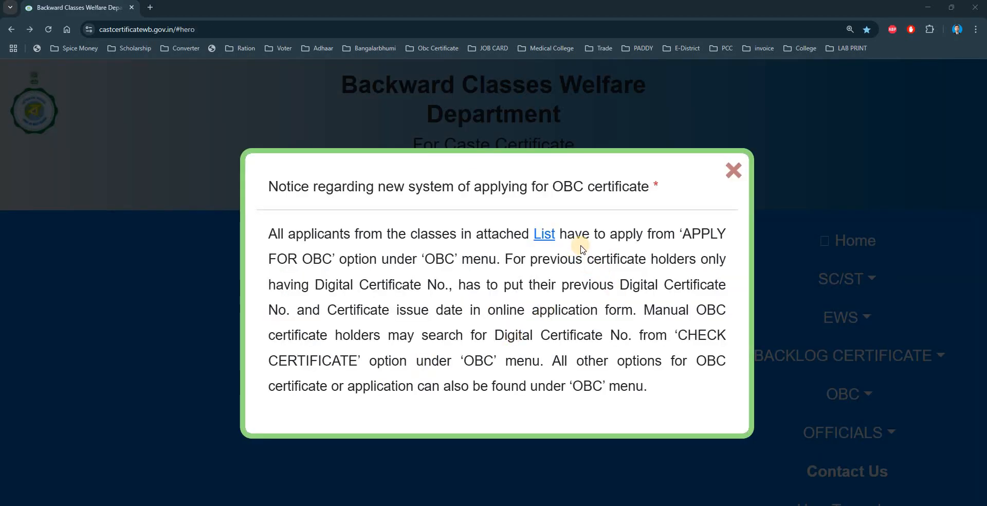
left_click_drag(675, 234, 498, 261)
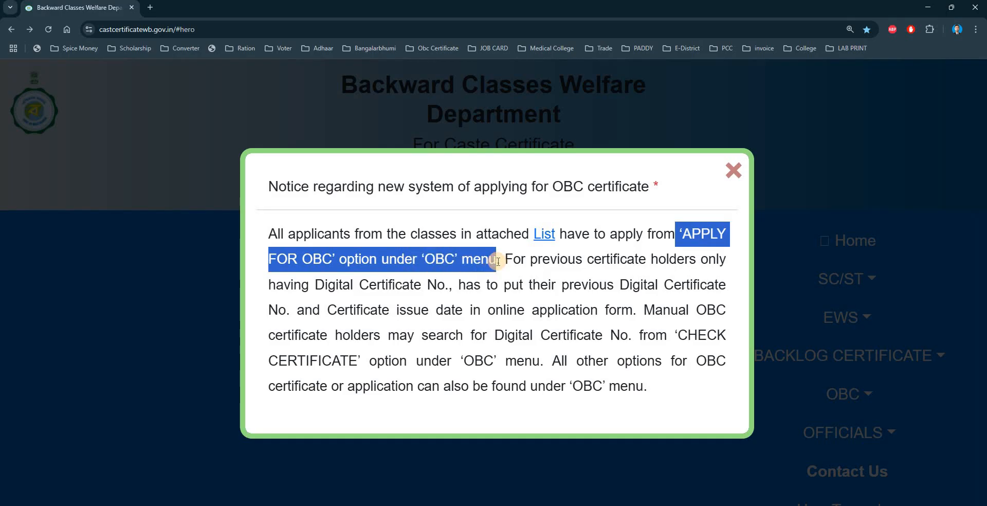
left_click_drag(498, 261, 636, 316)
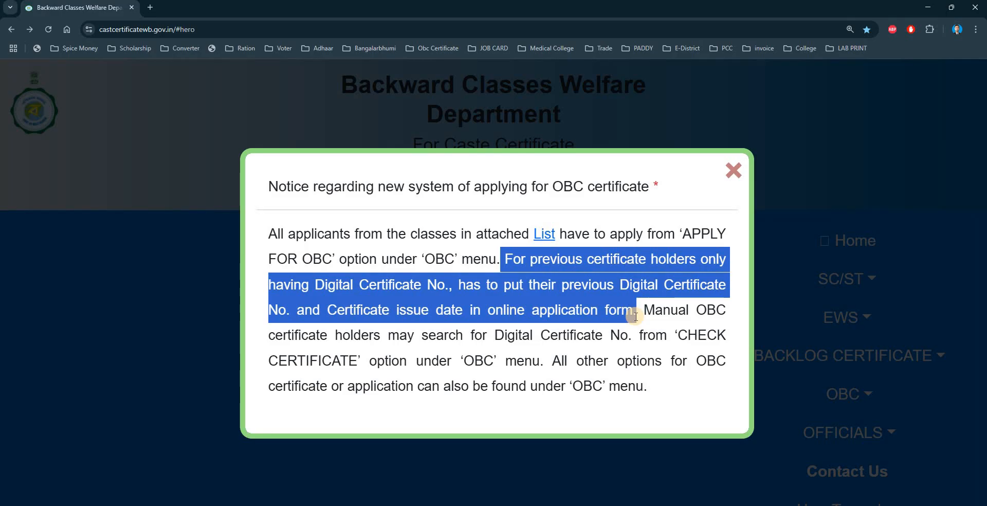
left_click_drag(644, 310, 629, 345)
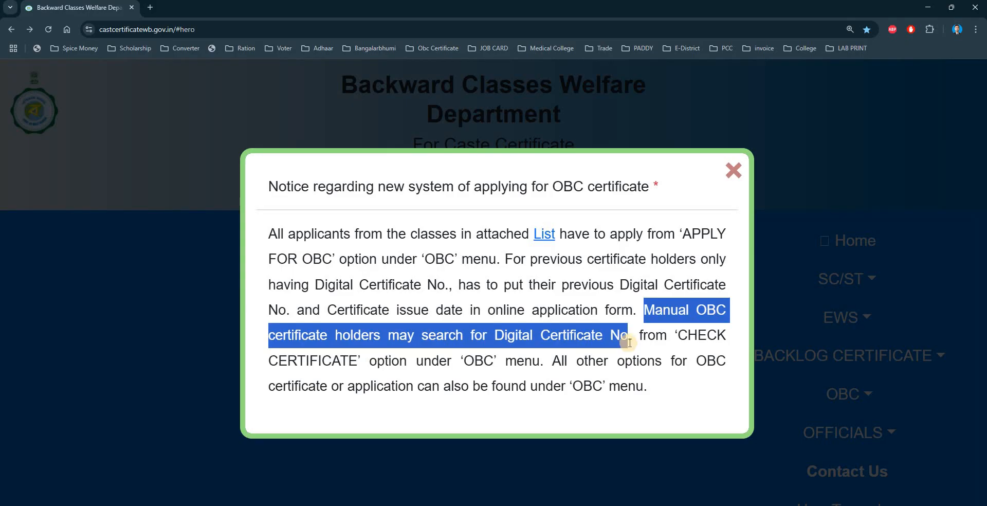
left_click_drag(639, 337, 548, 360)
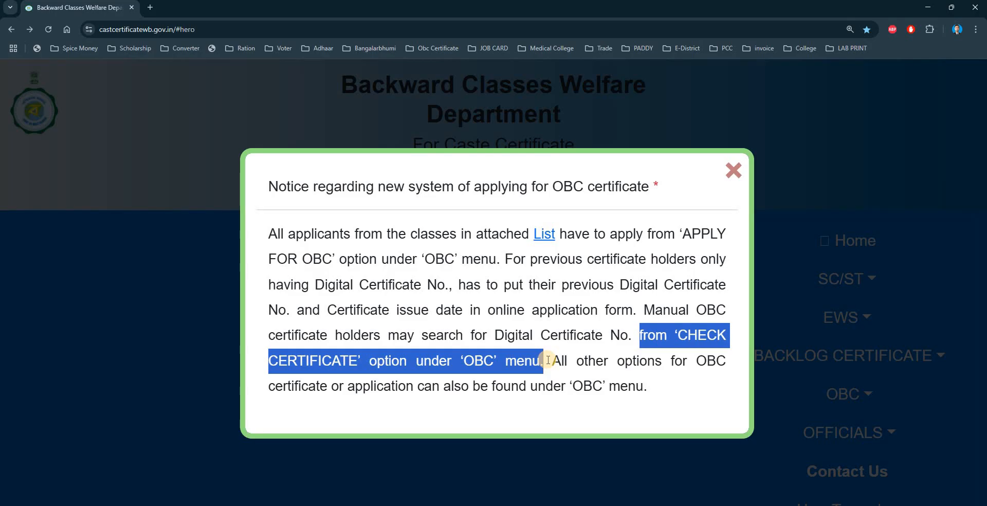
left_click_drag(549, 360, 696, 397)
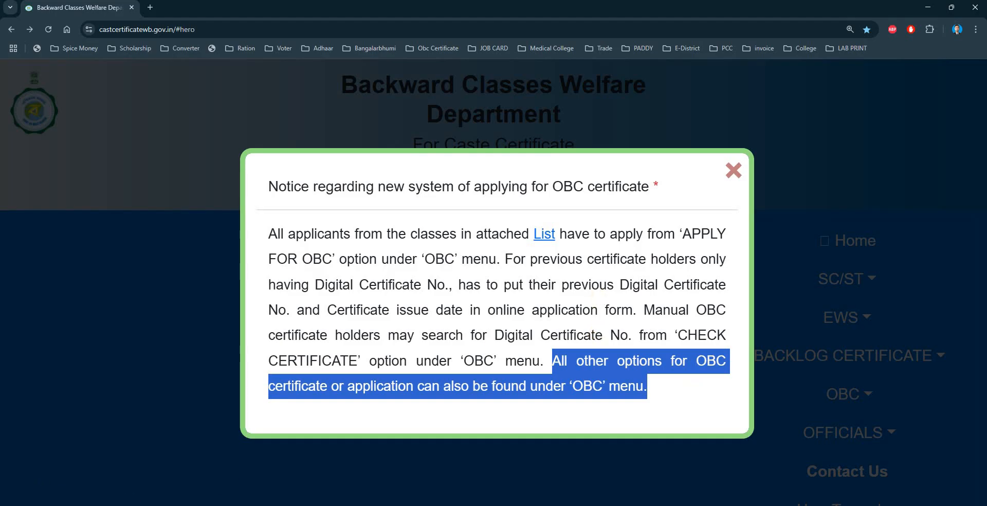
- Close the notice and open the OBC Check Certificate page
left_click(259, 269)
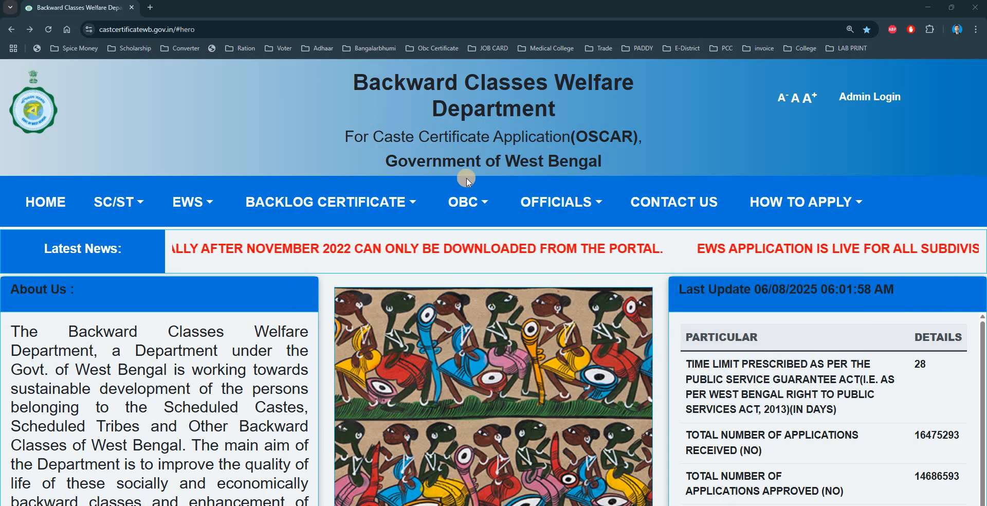
mouse_move(481, 203)
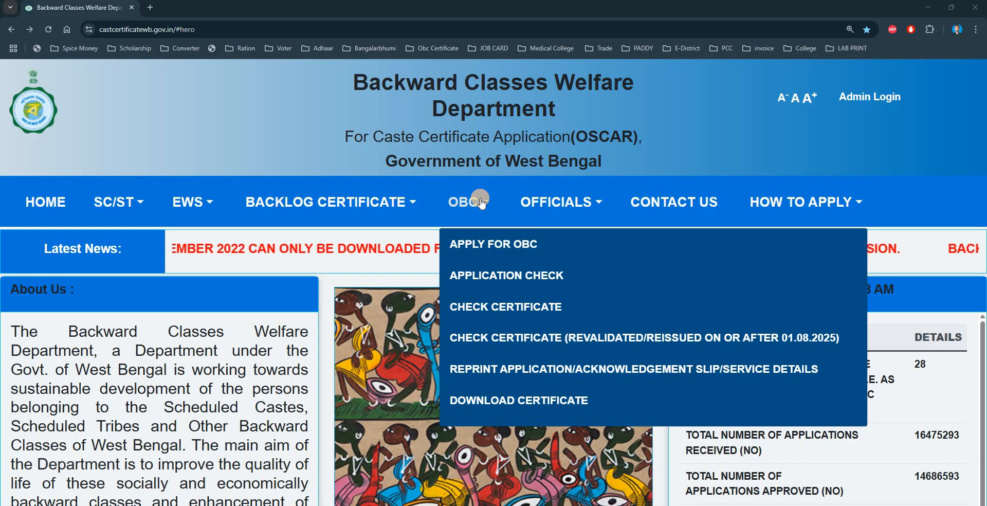
left_click(509, 308)
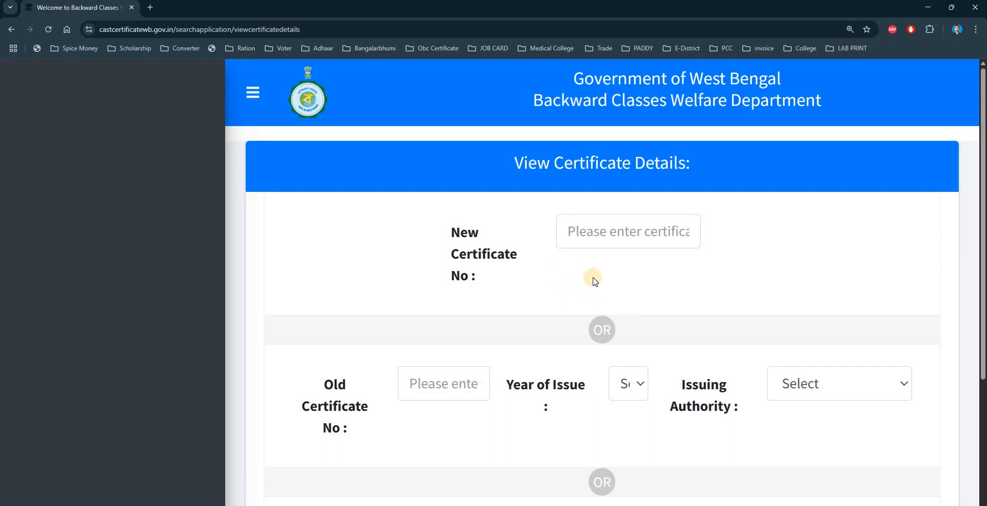
- Examine the Old Certificate No field and the Year of Issue options in the certificate search form
scroll(558, 283, "down", 2)
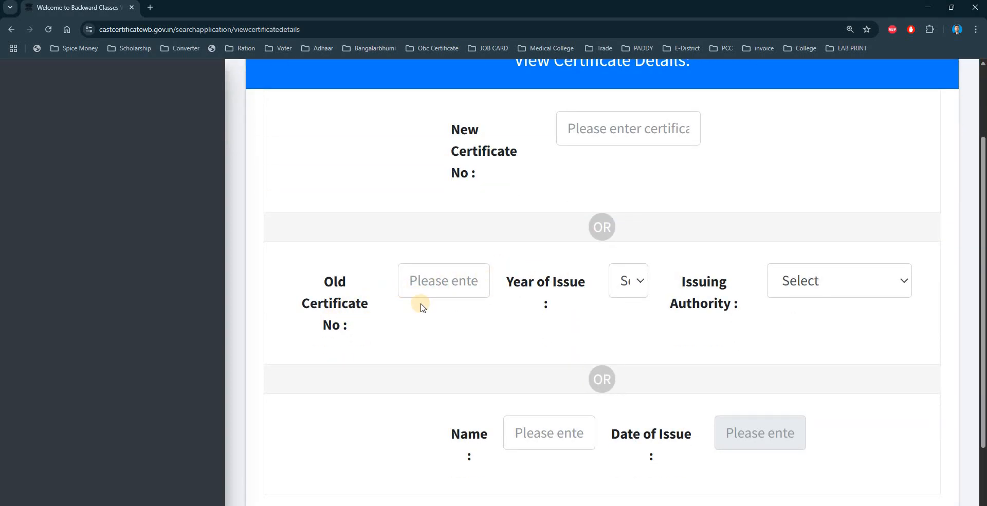
left_click(418, 278)
left_click_drag(333, 282, 460, 282)
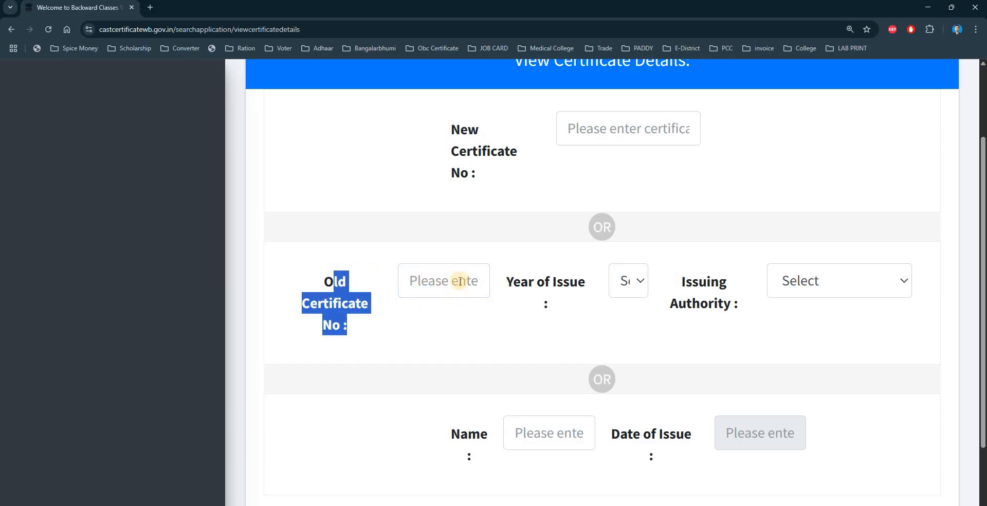
left_click(460, 281)
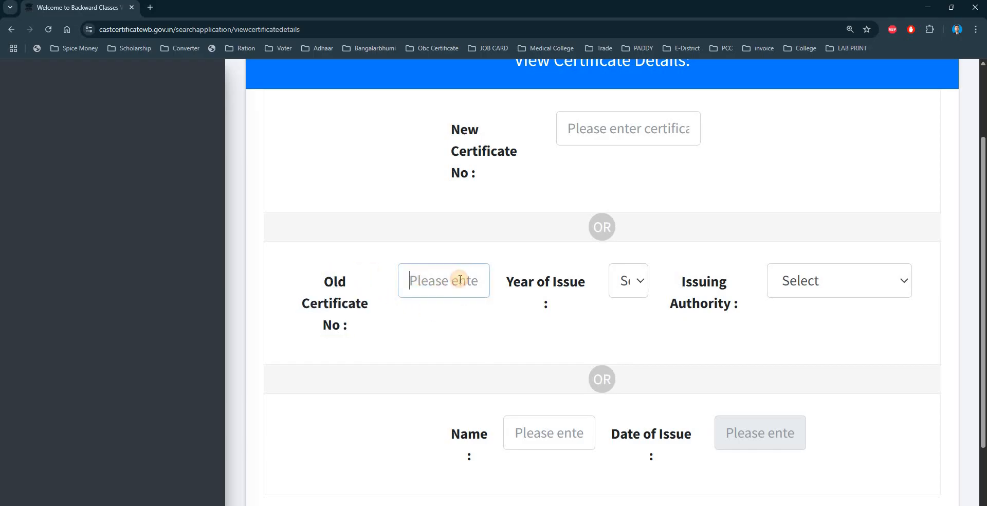
left_click(636, 289)
scroll(646, 214, "down", 3)
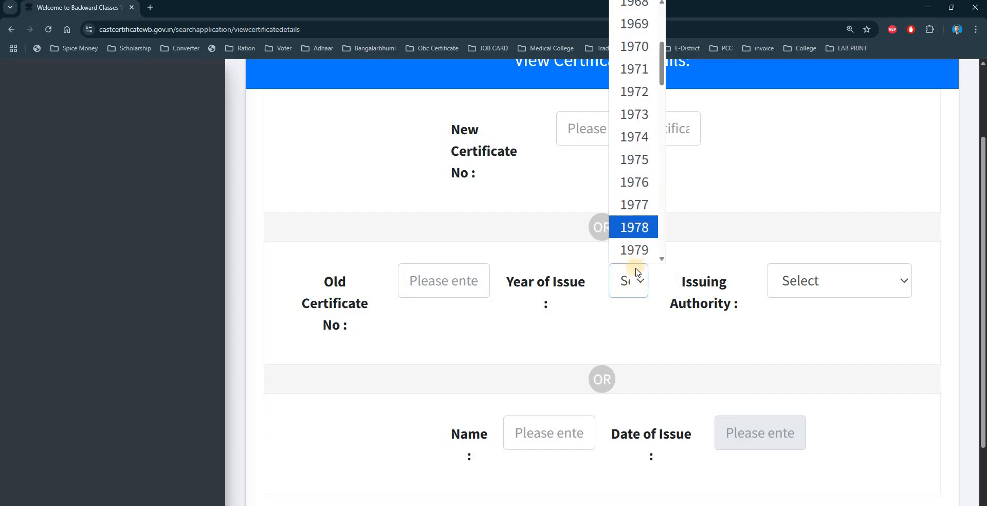
left_click(636, 286)
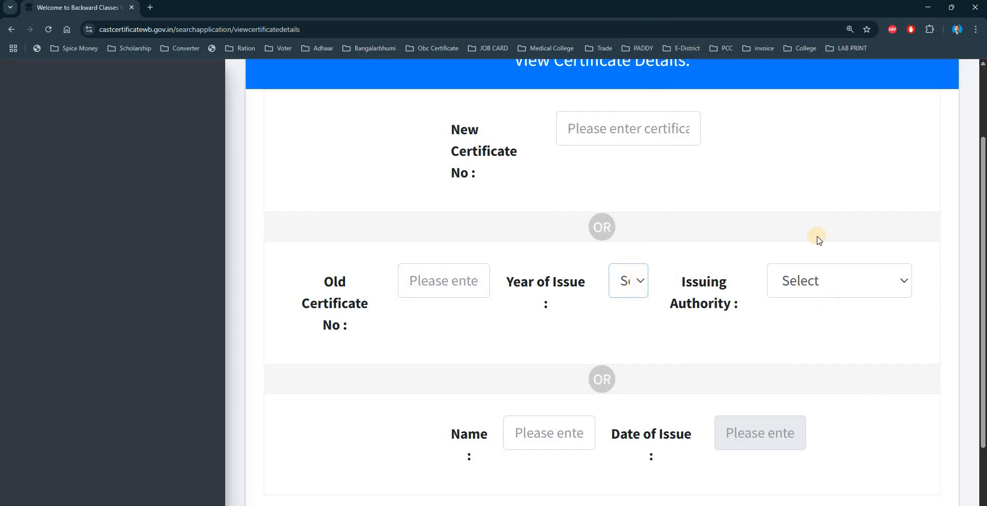
- Browse the Issuing Authority options without choosing one, then check the remaining search fields and leave the page
left_click(821, 287)
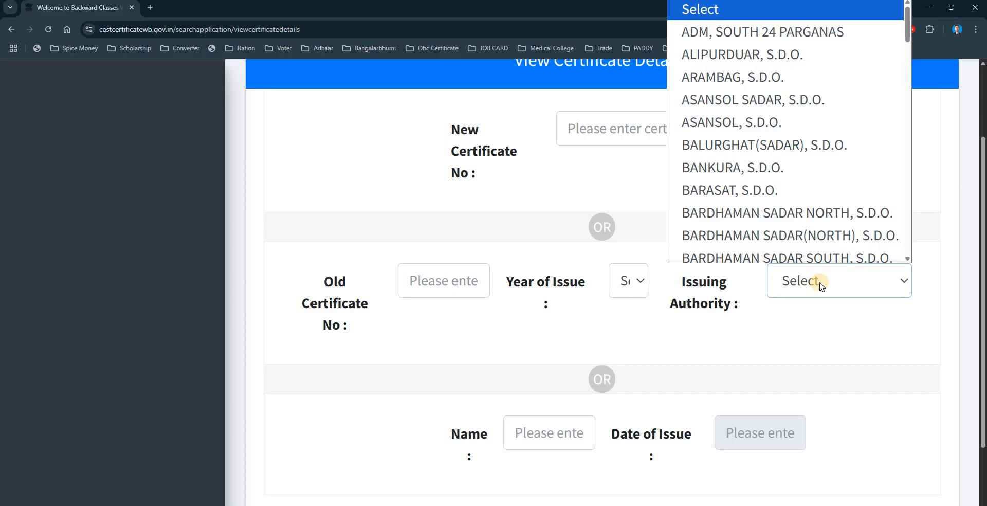
key("Down")
key("Down")
key("Down")
key("Down")
key("Down")
key("Down")
key("Down")
key("Down")
key("Down")
key("Down")
key("Down")
key("Down")
key("Down")
key("Down")
key("Down")
key("Down")
key("Down")
key("Down")
key("Down")
key("Down")
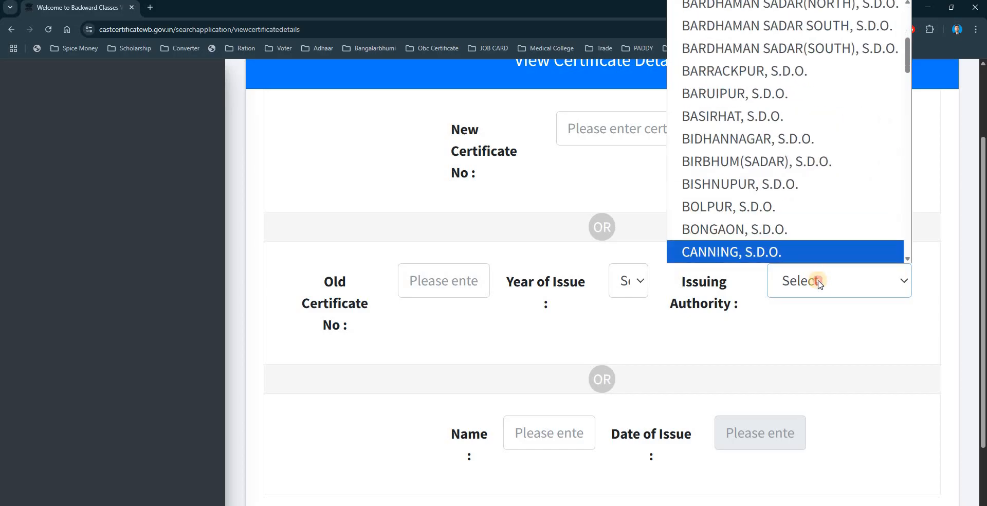
left_click(818, 281)
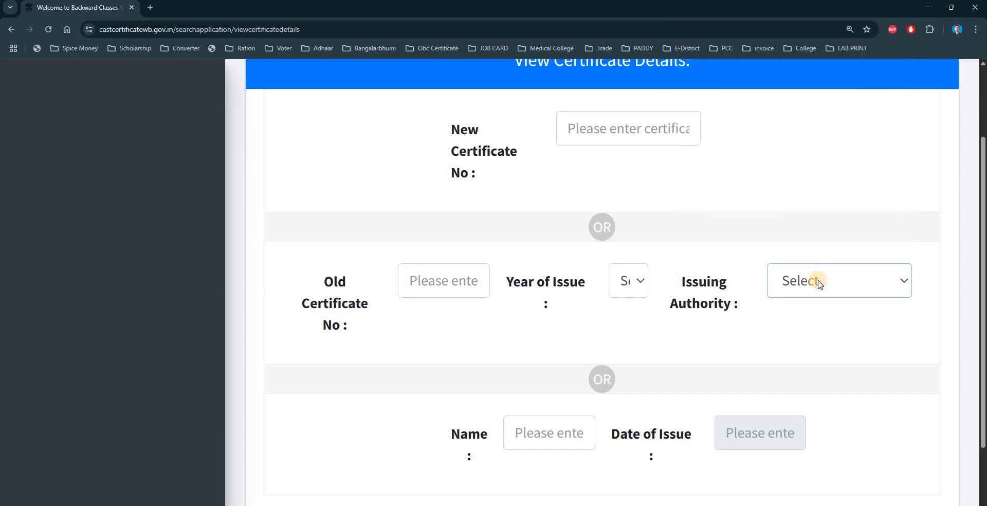
scroll(819, 284, "down", 2)
left_click(901, 442)
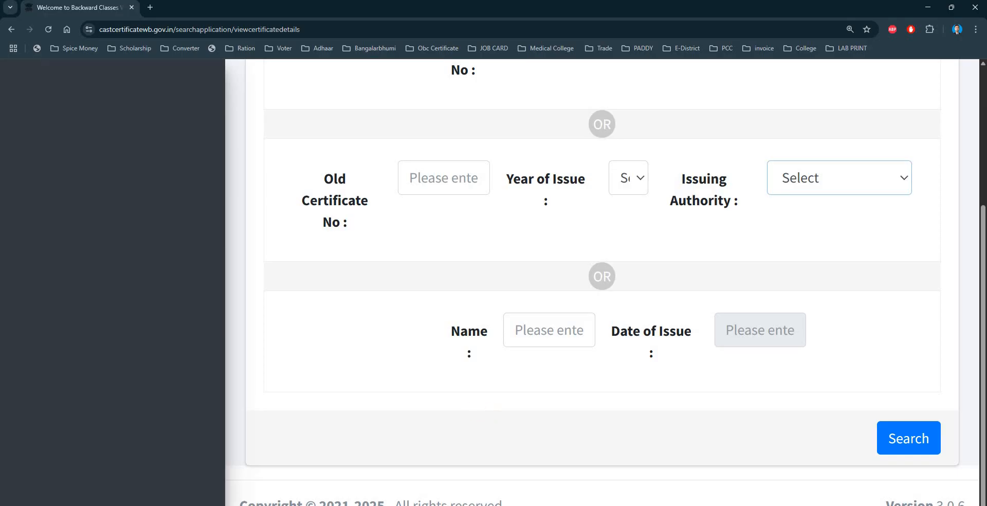
key("alt+Left")
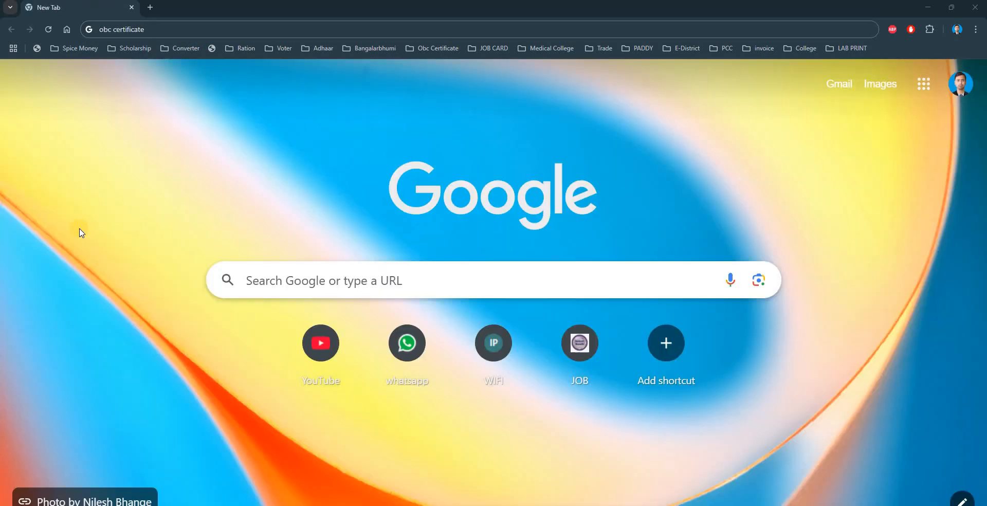
- Search the web for "obc certificate", open castcertificatewb.gov.in and close the notice on its home page
left_click(163, 24)
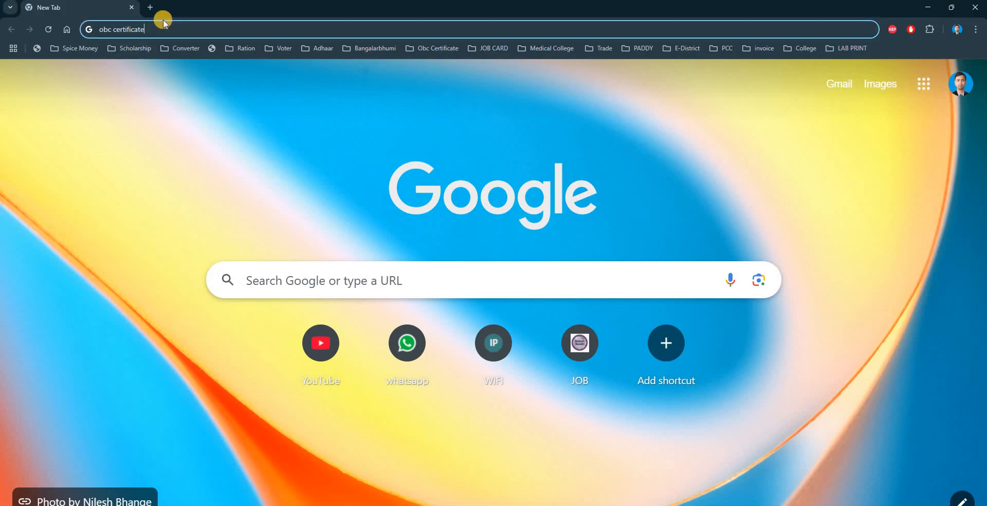
key("Return")
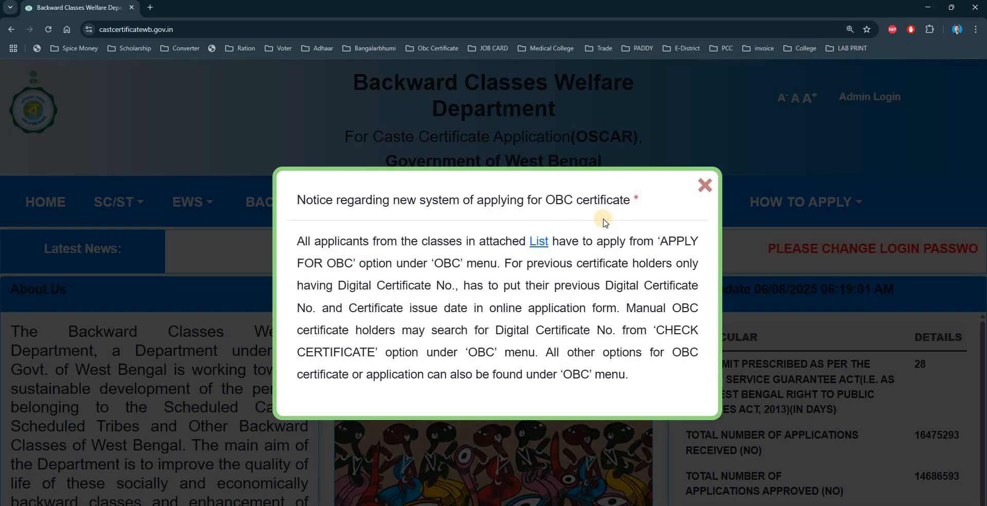
left_click(702, 186)
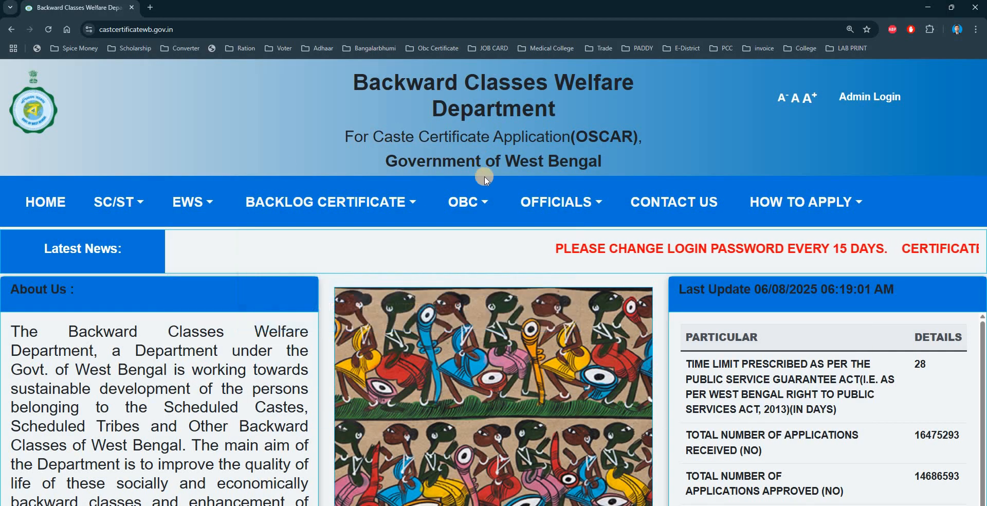
- Open the Apply for OBC application form and highlight the question about having a digitized caste certificate
mouse_move(481, 201)
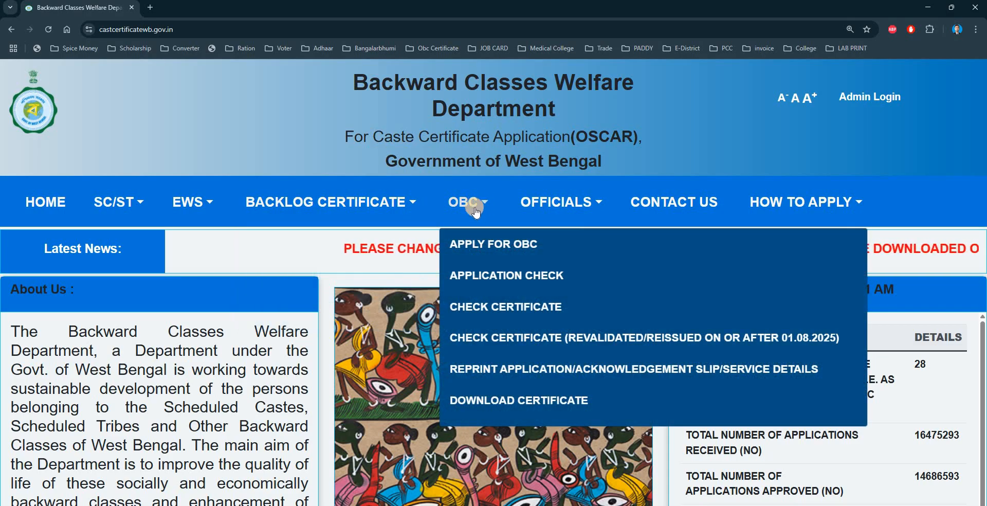
left_click(506, 246)
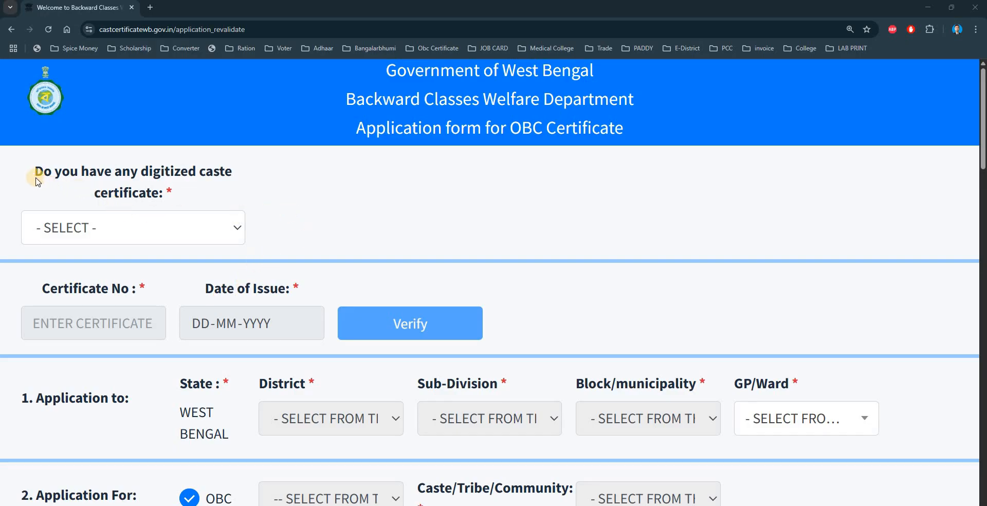
left_click_drag(34, 173, 145, 217)
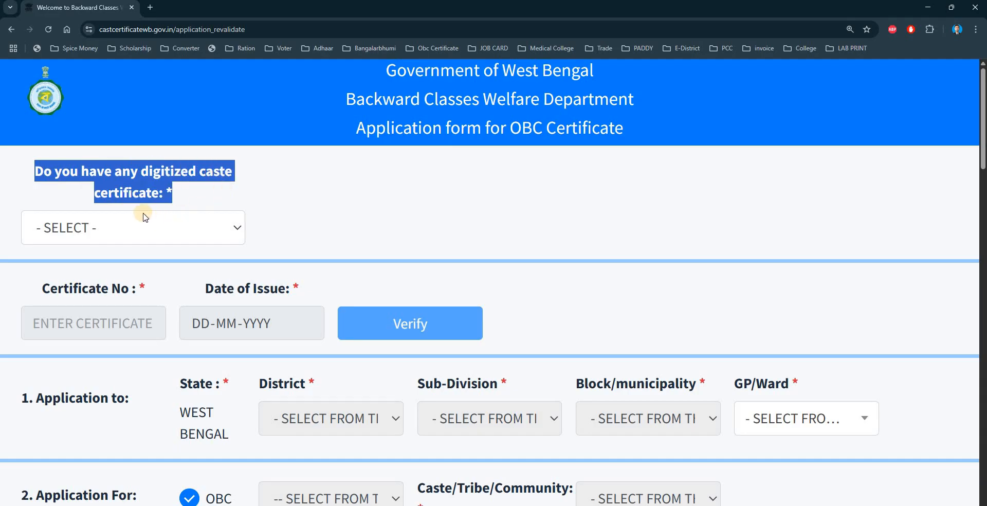
- Answer YES to having a digitized caste certificate, then recheck the answer options without changing the choice
left_click(138, 227)
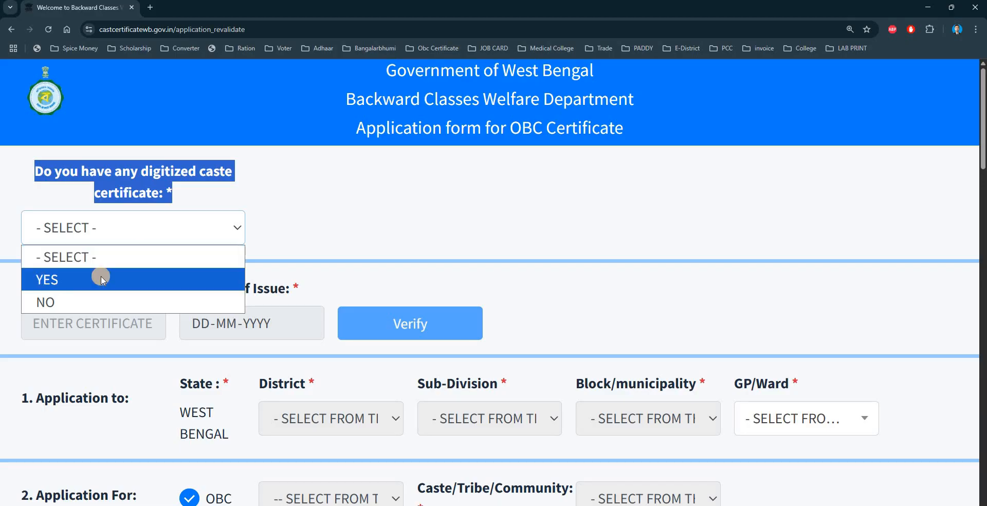
left_click(135, 279)
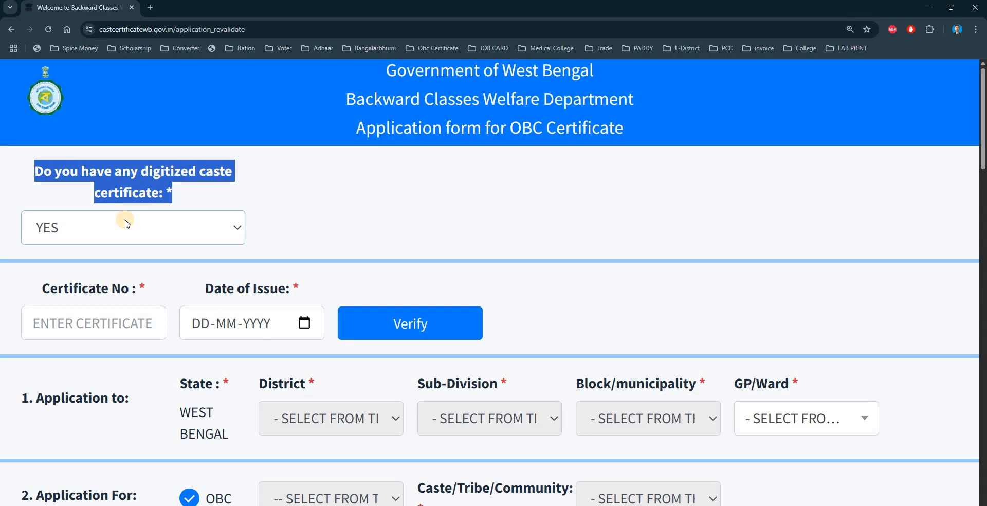
left_click(133, 227)
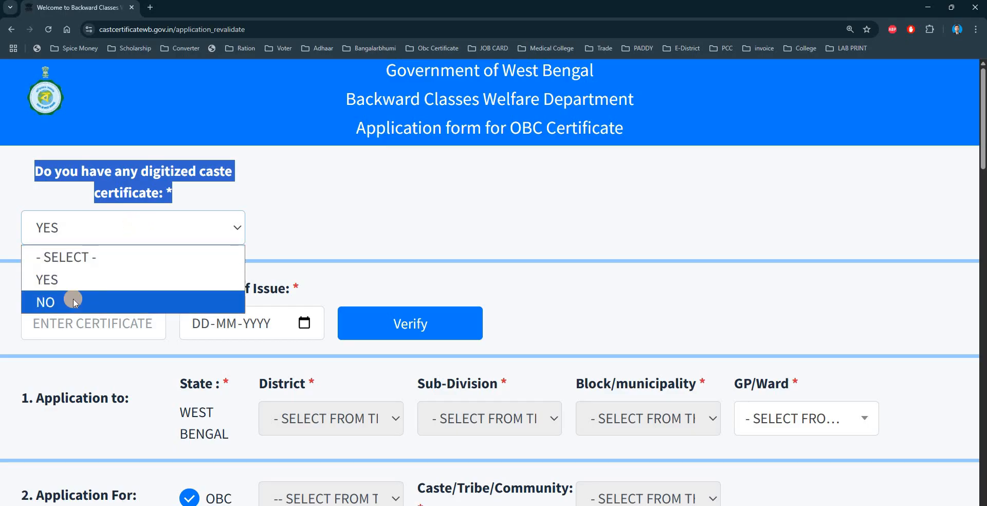
left_click(309, 211)
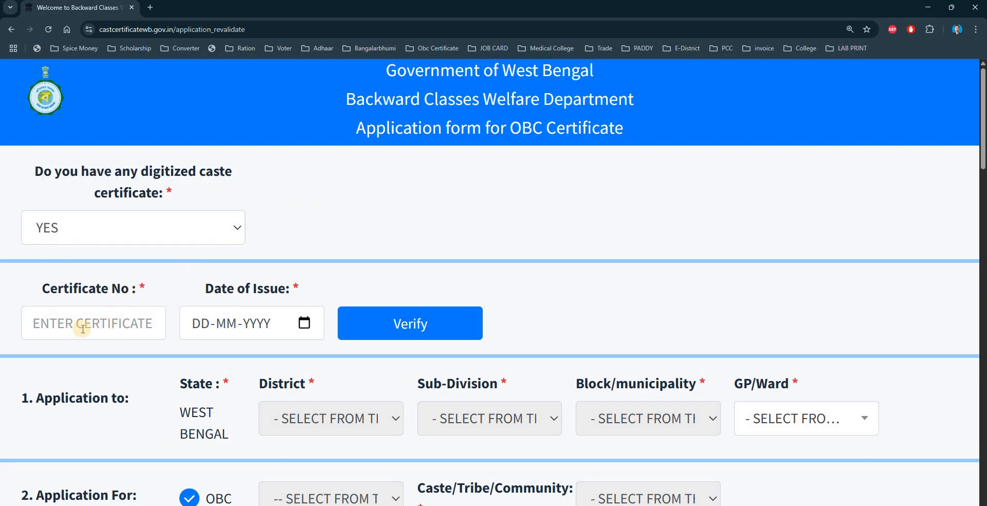
- Inspect the Certificate No field and the Date of Issue calendar without entering any certificate details
left_click(49, 319)
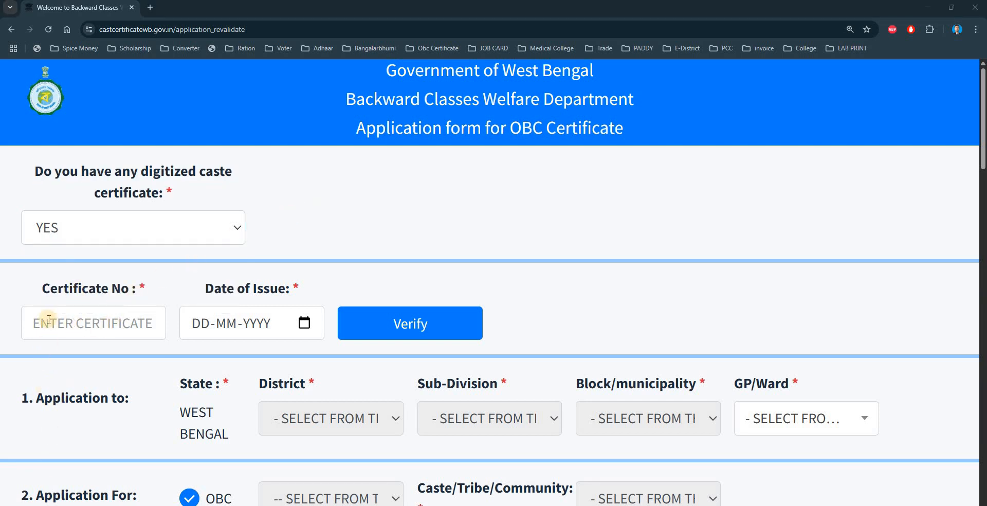
left_click(122, 321)
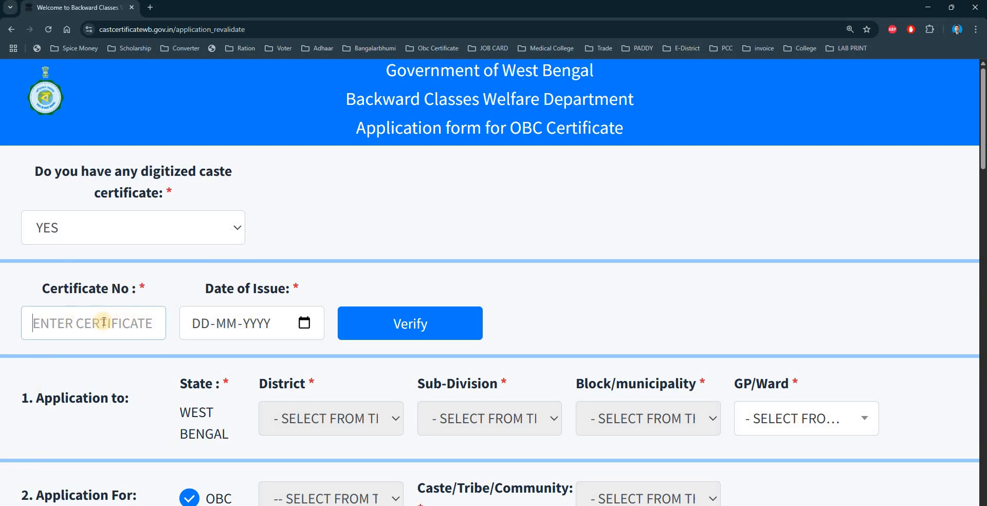
scroll(98, 290, "down", 1)
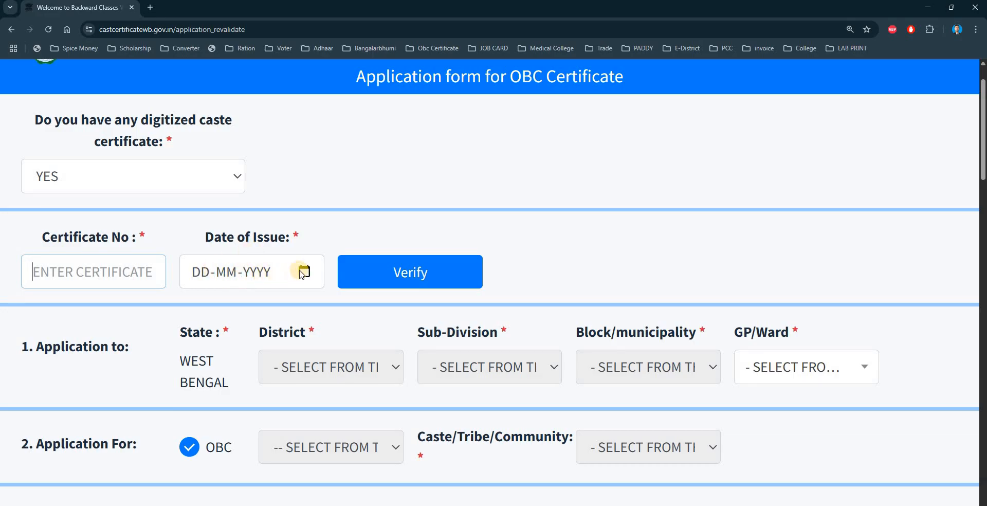
left_click(303, 271)
left_click(304, 272)
left_click(304, 272)
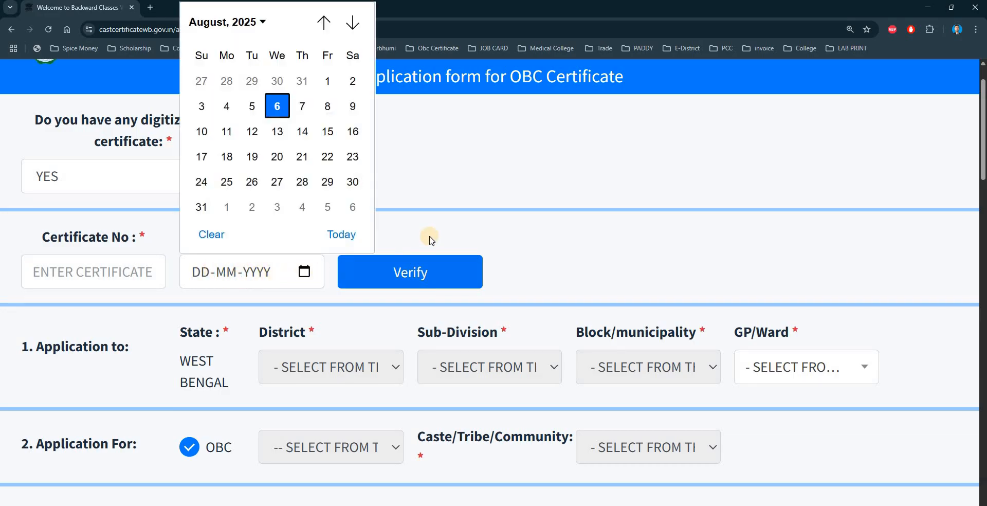
left_click(353, 254)
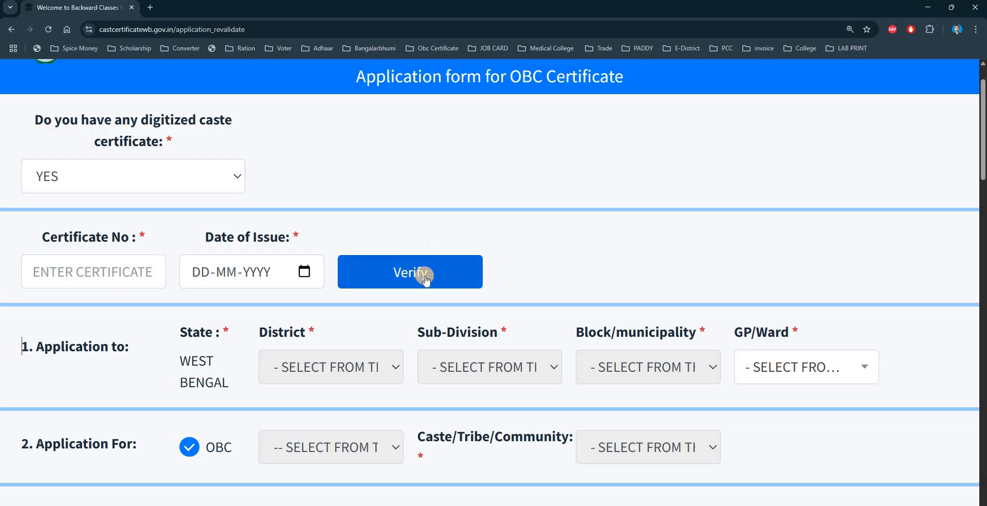
- Examine the application location, caste and name fields, including the GP/Ward list, without choosing an entry
scroll(386, 281, "down", 1)
left_click_drag(261, 289, 334, 290)
left_click_drag(413, 287, 828, 280)
scroll(236, 400, "down", 2)
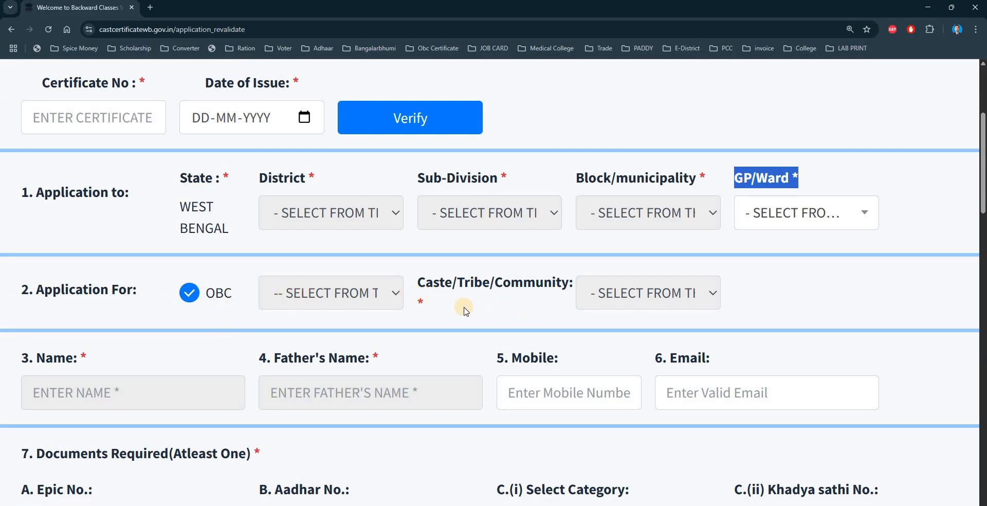
left_click_drag(416, 281, 563, 293)
left_click(522, 310)
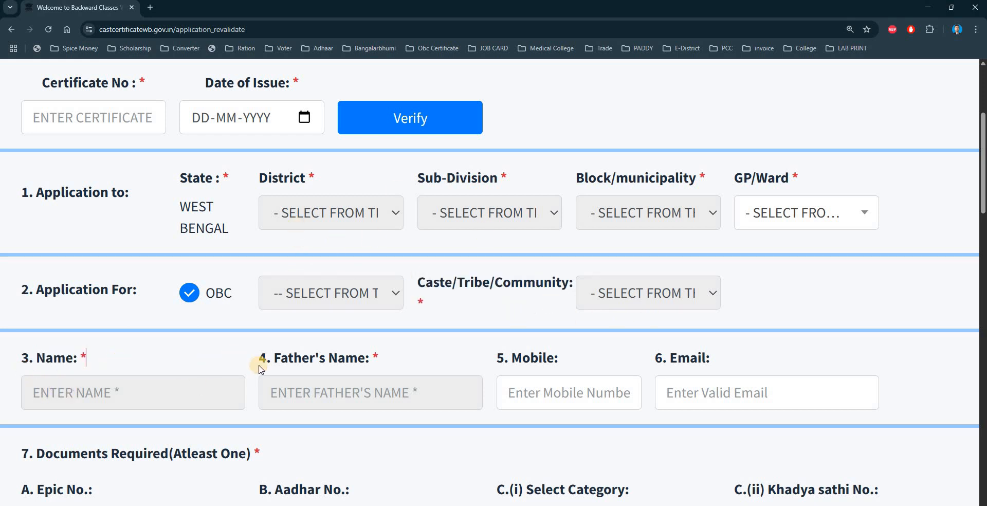
left_click_drag(259, 360, 345, 360)
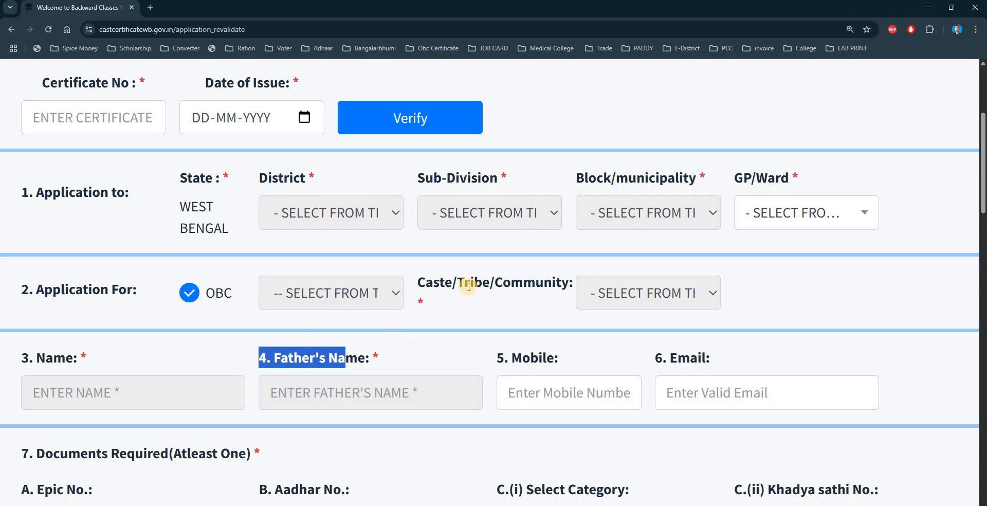
left_click(805, 219)
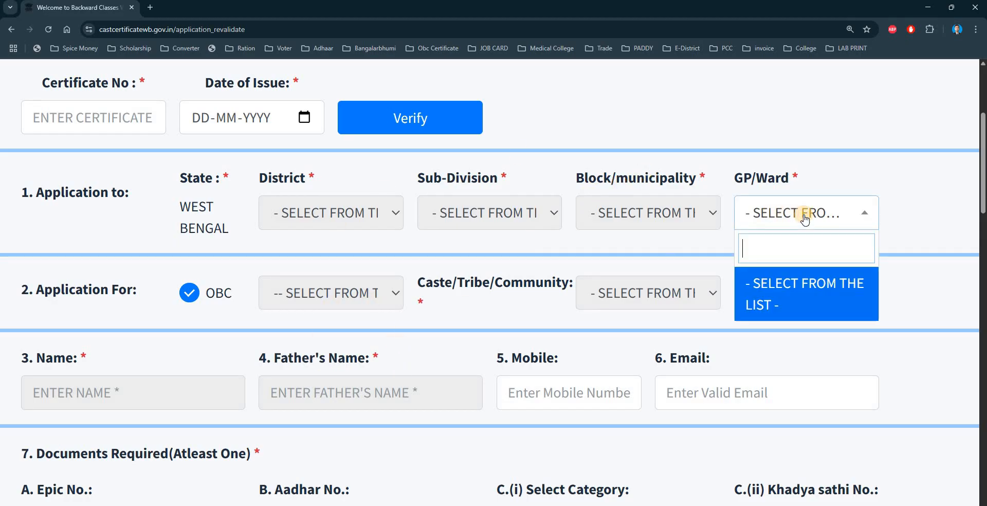
left_click(805, 218)
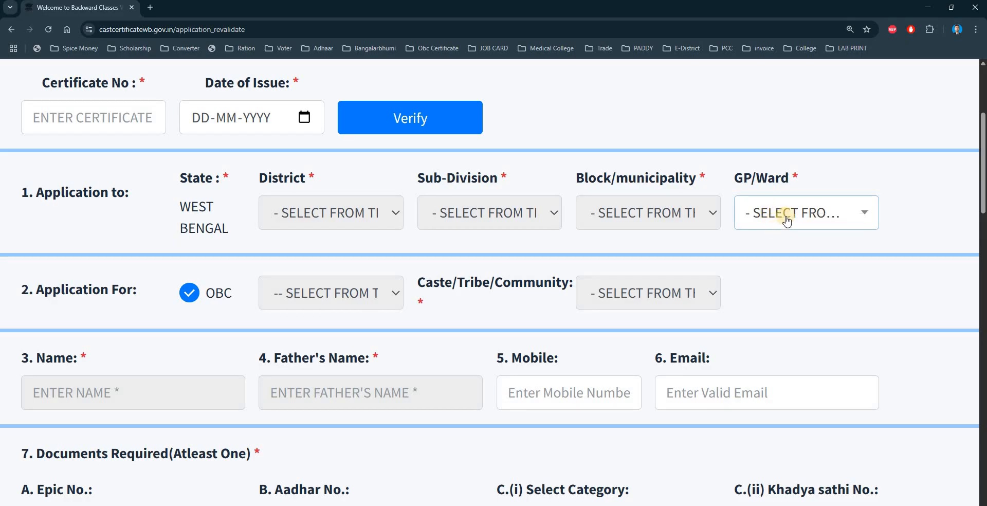
- Highlight the Mobile and Email labels and check their entry fields without filling them in
scroll(561, 324, "down", 2)
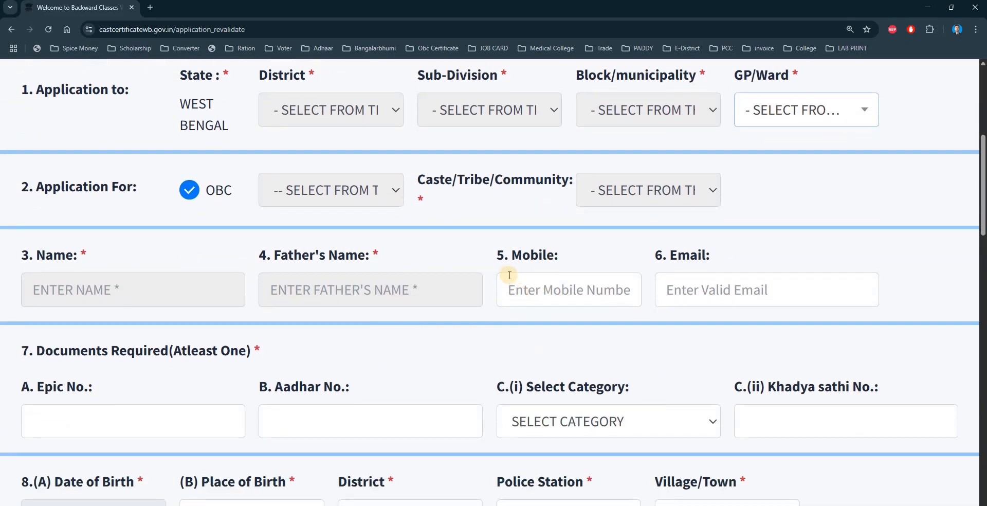
left_click_drag(499, 262, 521, 284)
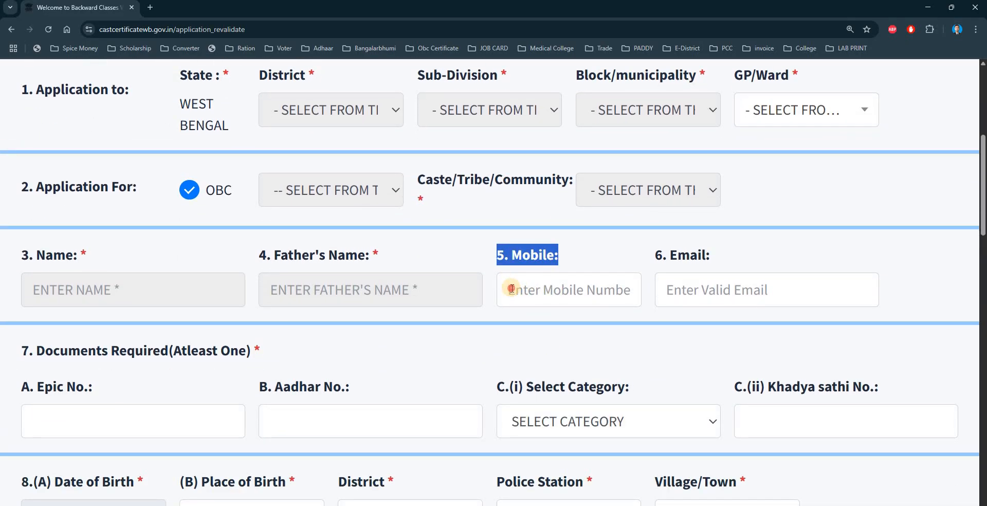
left_click(511, 289)
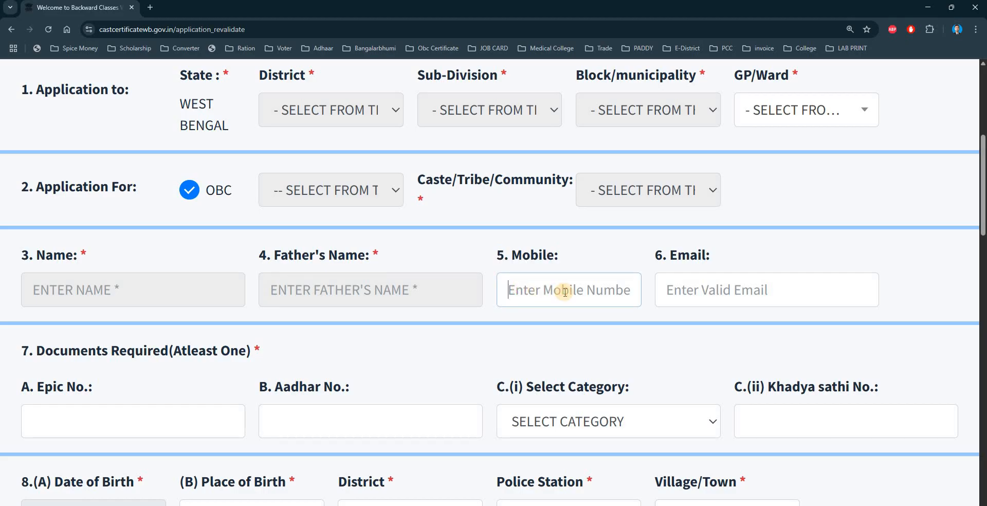
left_click_drag(667, 257, 700, 290)
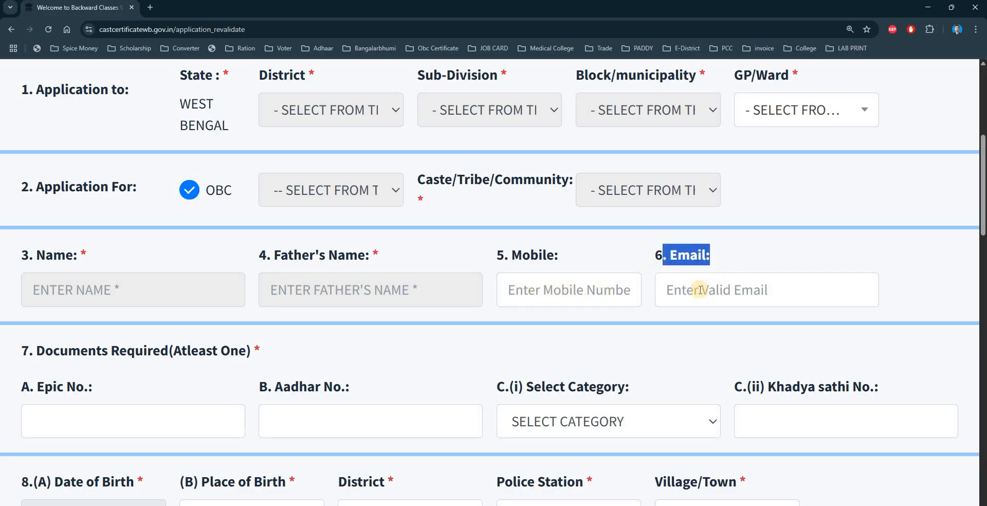
left_click(670, 289)
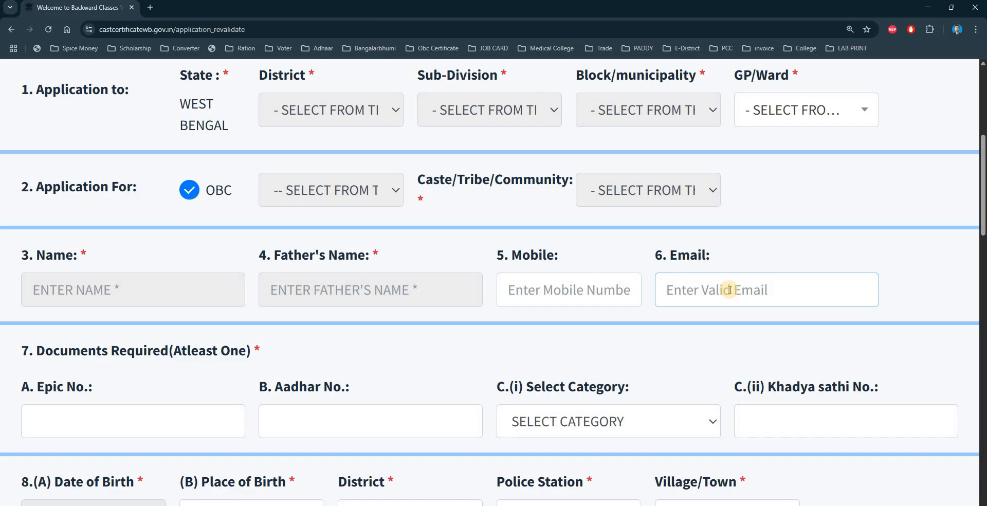
- Review the required document fields and view the Date of Birth calendar without picking a date
scroll(653, 279, "down", 4)
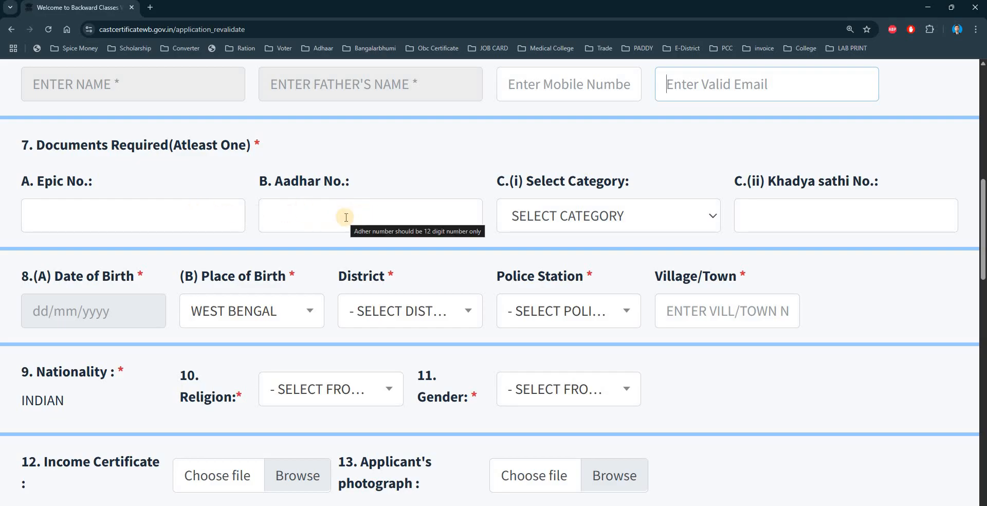
left_click(128, 310)
scroll(96, 326, "down", 1)
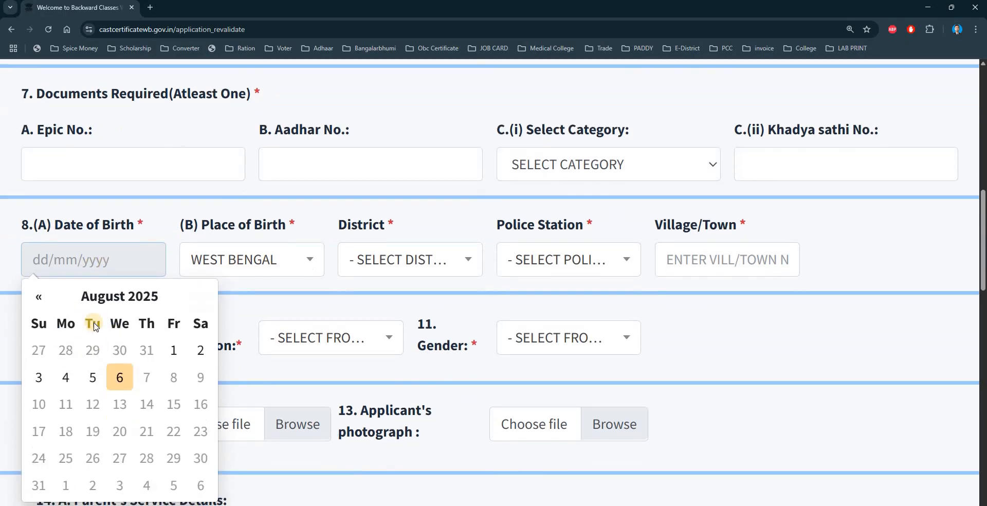
left_click(247, 212)
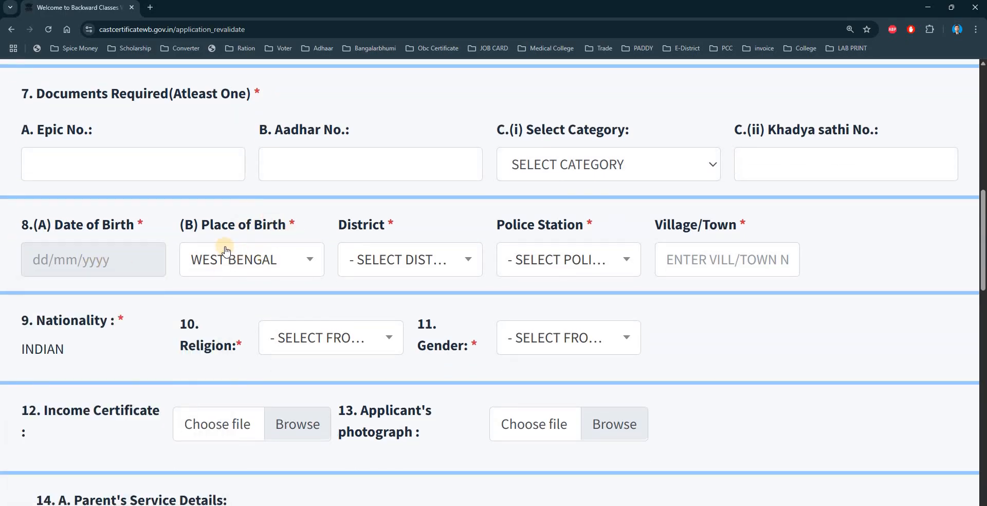
- Check the Place of Birth and Police Station lists without changing their selections
left_click(299, 265)
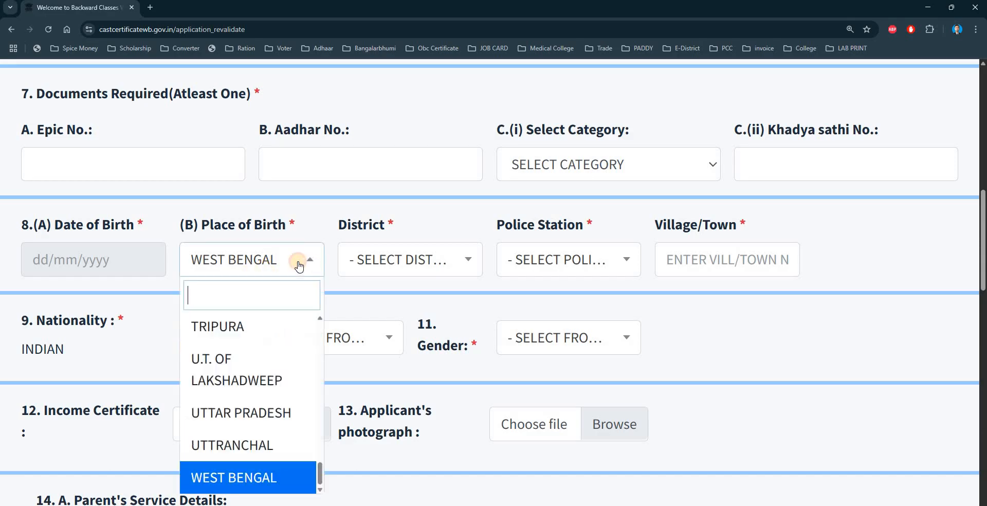
left_click(299, 266)
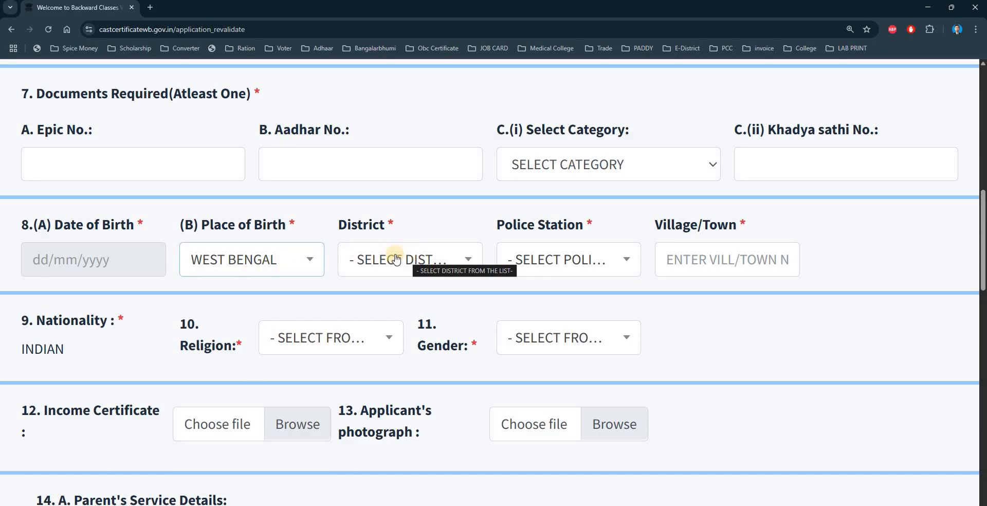
left_click(558, 261)
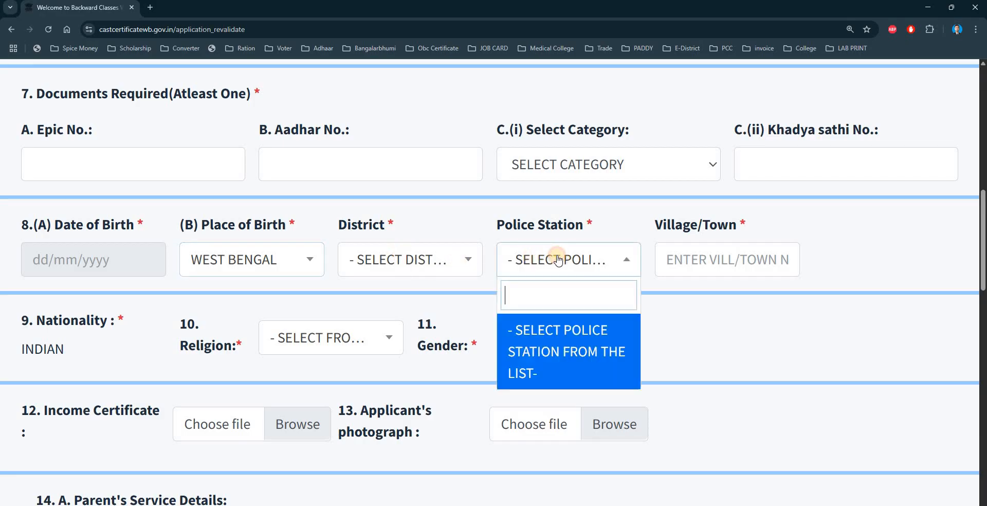
left_click(621, 222)
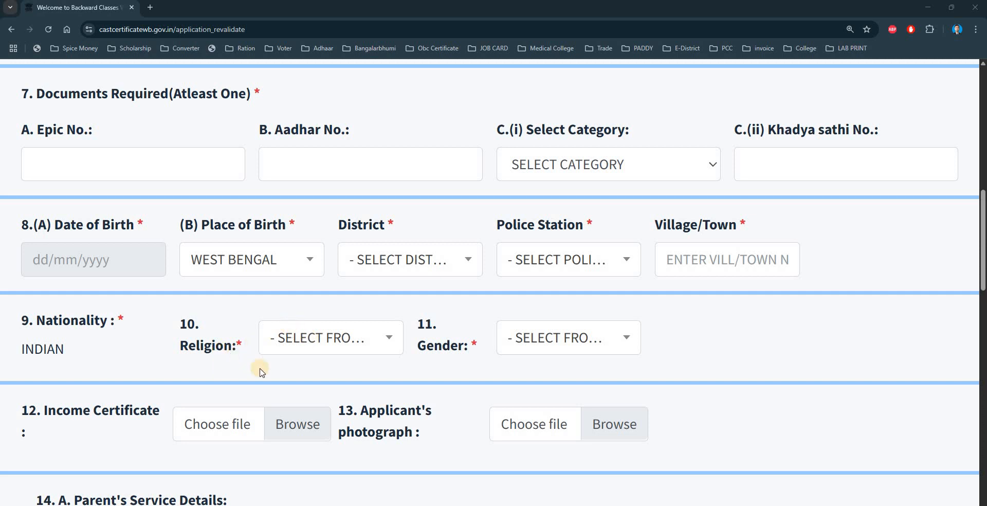
- Browse the Religion and Gender options without choosing one
left_click(335, 337)
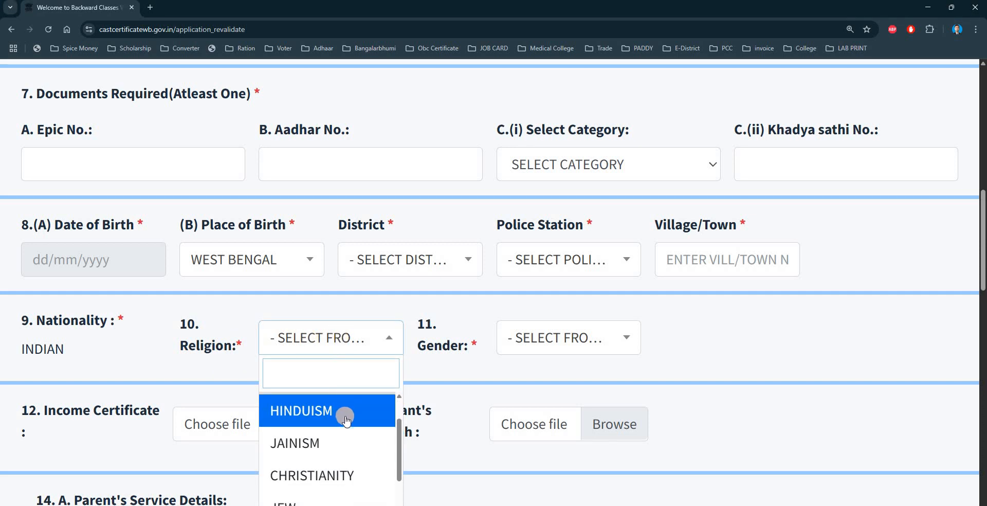
left_click(476, 319)
left_click(525, 338)
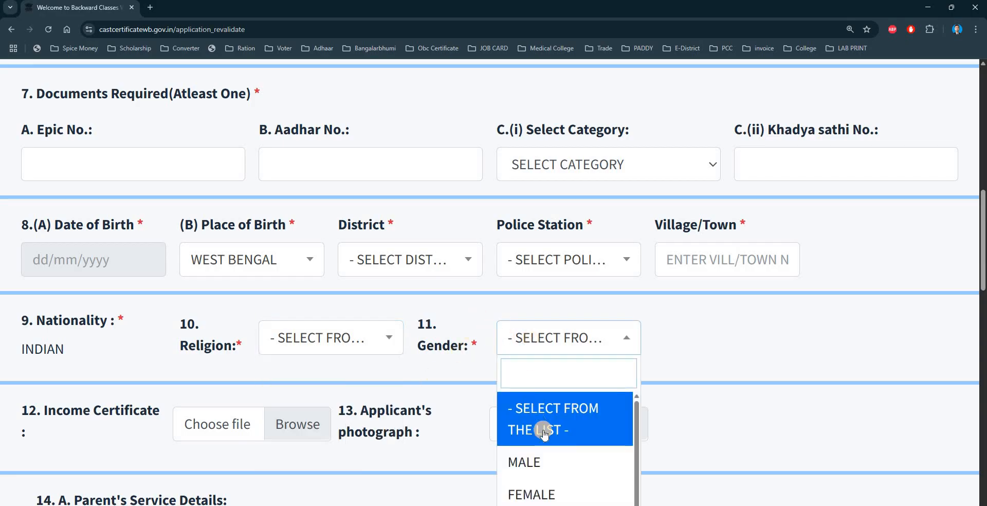
scroll(667, 315, "down", 2)
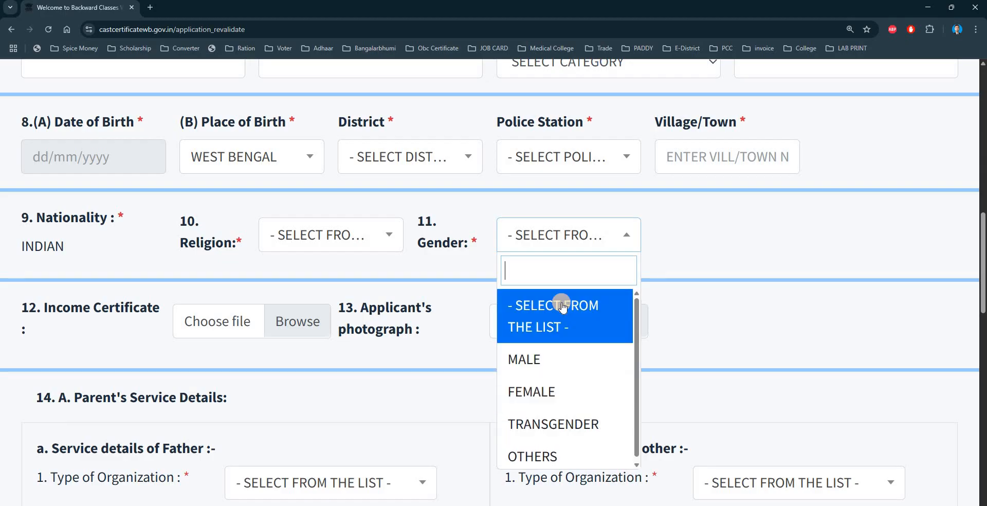
left_click(290, 375)
- Review the Income Certificate and Applicant's photograph upload fields without attaching files
scroll(288, 376, "down", 1)
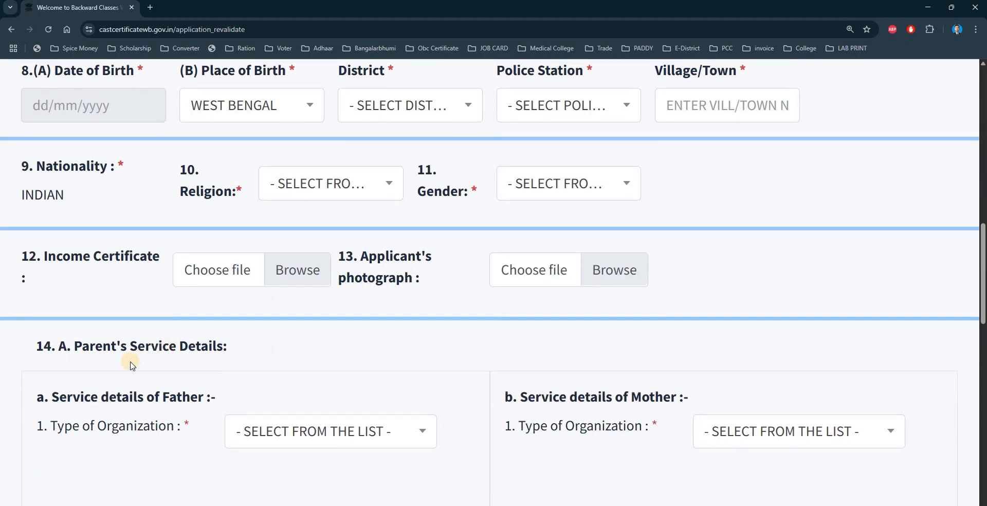
scroll(213, 341, "down", 3)
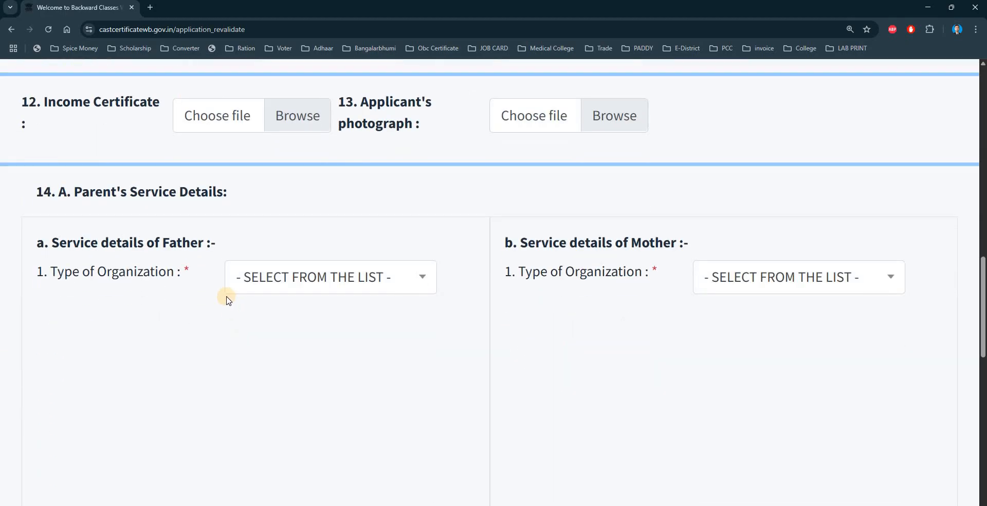
scroll(31, 242, "up", 3)
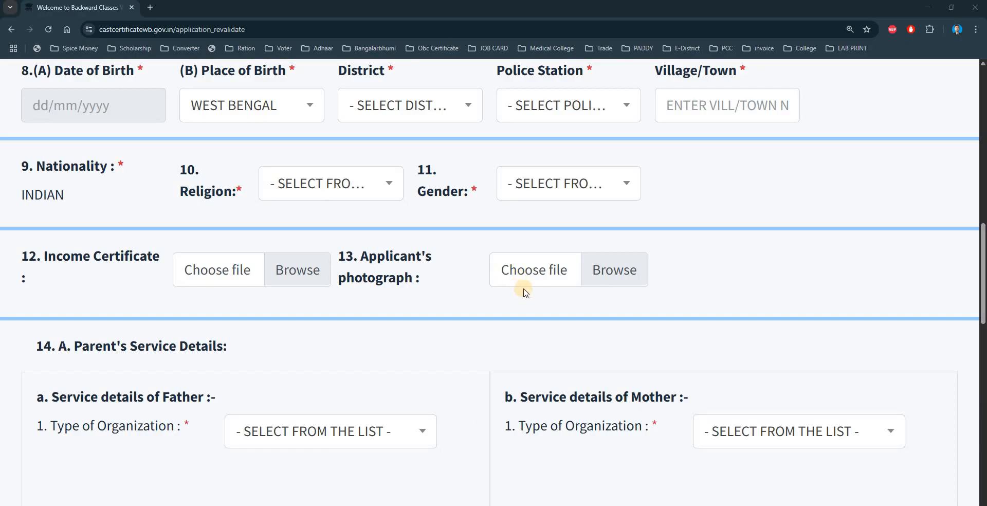
- Set the father's Type of Organization to NONE in the Parent's Service Details
scroll(546, 286, "down", 2)
scroll(364, 291, "down", 1)
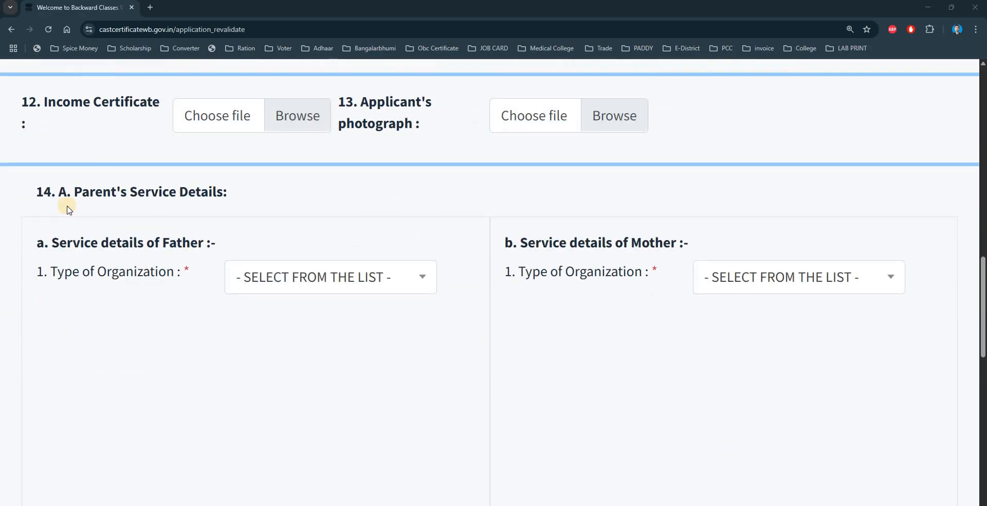
scroll(206, 221, "down", 1)
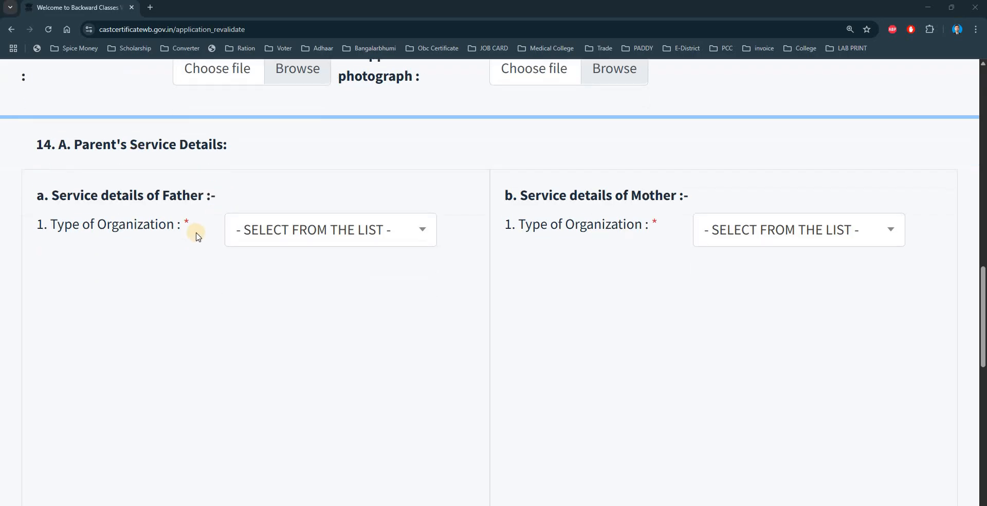
left_click(291, 229)
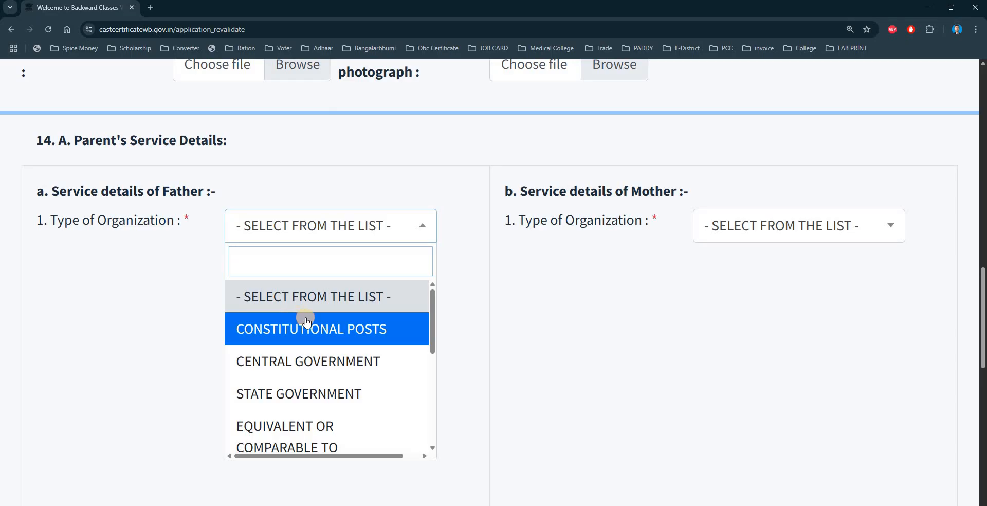
scroll(307, 319, "down", 5)
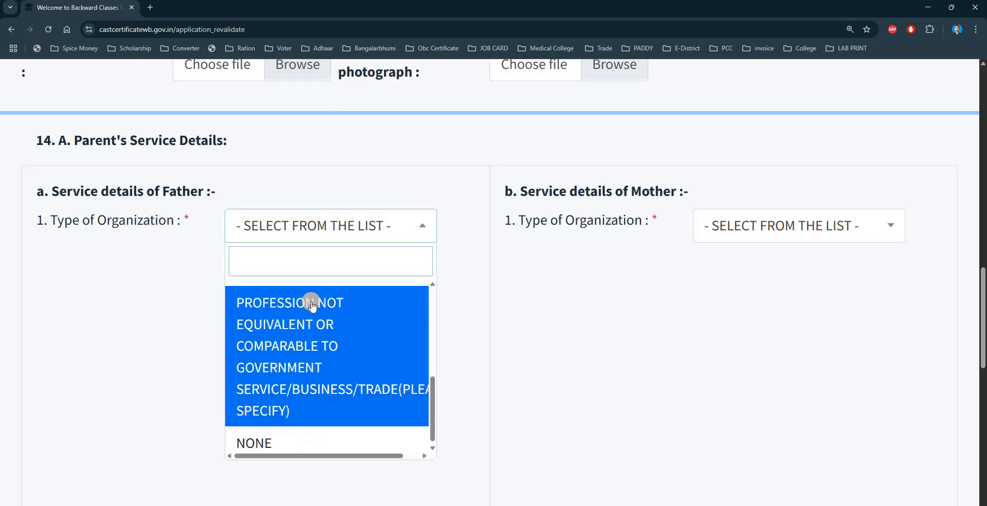
left_click(255, 442)
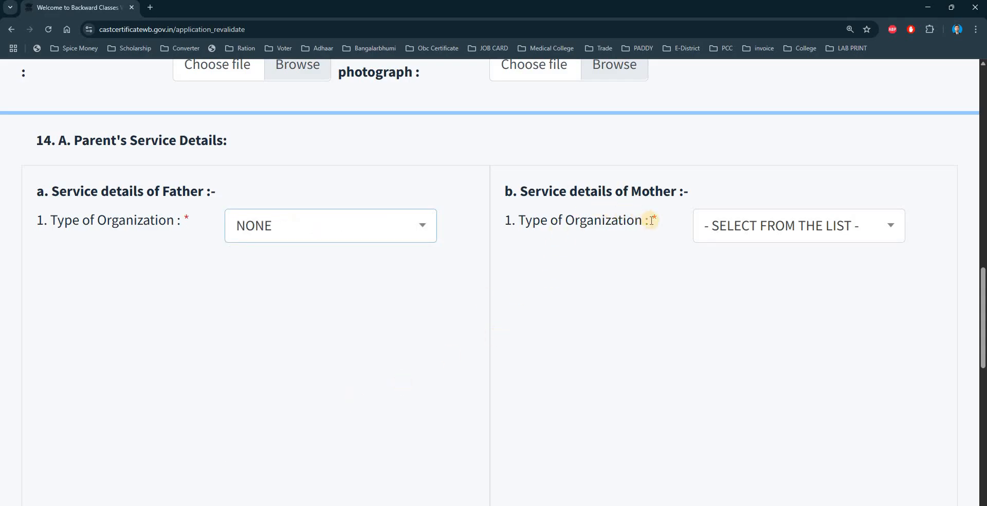
- Set the mother's Type of Organization to NONE in the Parent's Service Details
left_click(786, 232)
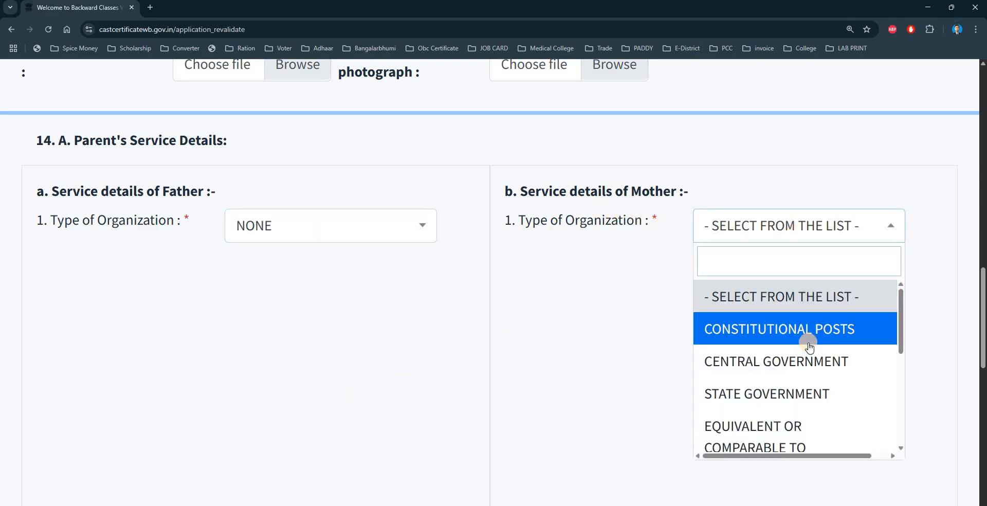
scroll(809, 347, "down", 1)
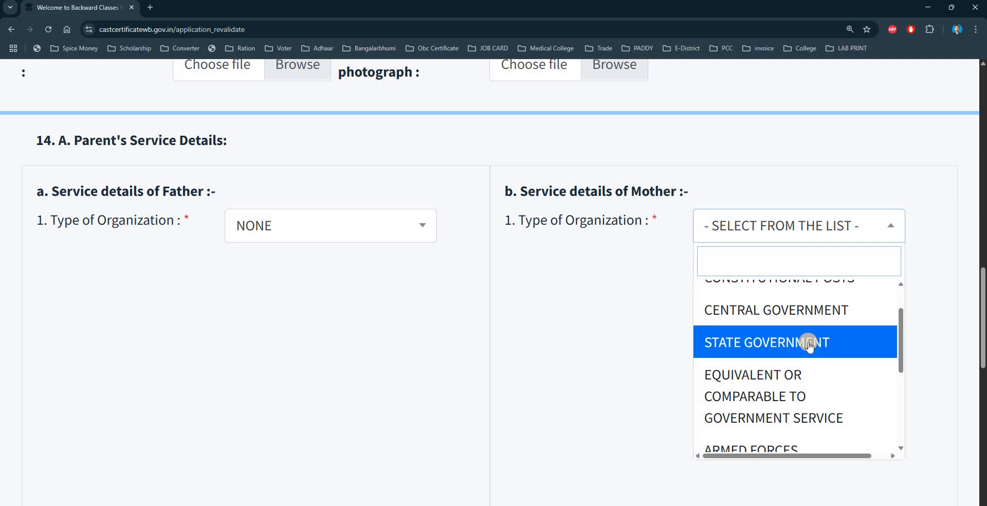
scroll(808, 345, "down", 3)
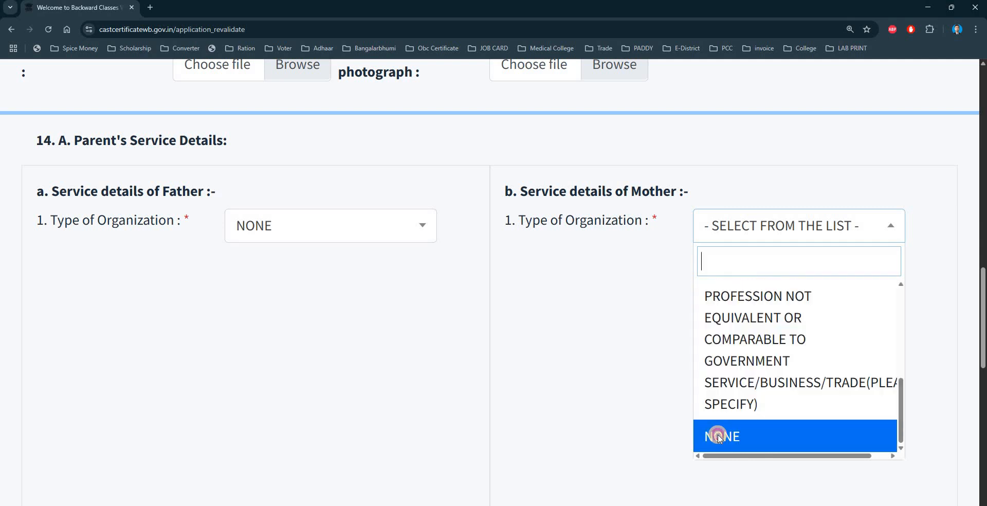
left_click(718, 437)
- Highlight the Agricultural Land Holding heading and its location and land size labels, and review the section's fields
scroll(476, 303, "down", 5)
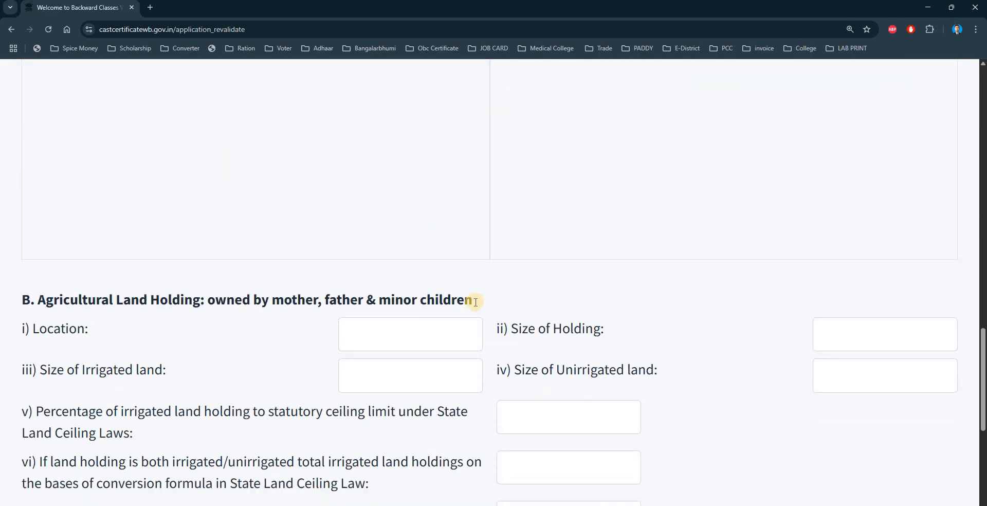
scroll(476, 302, "down", 2)
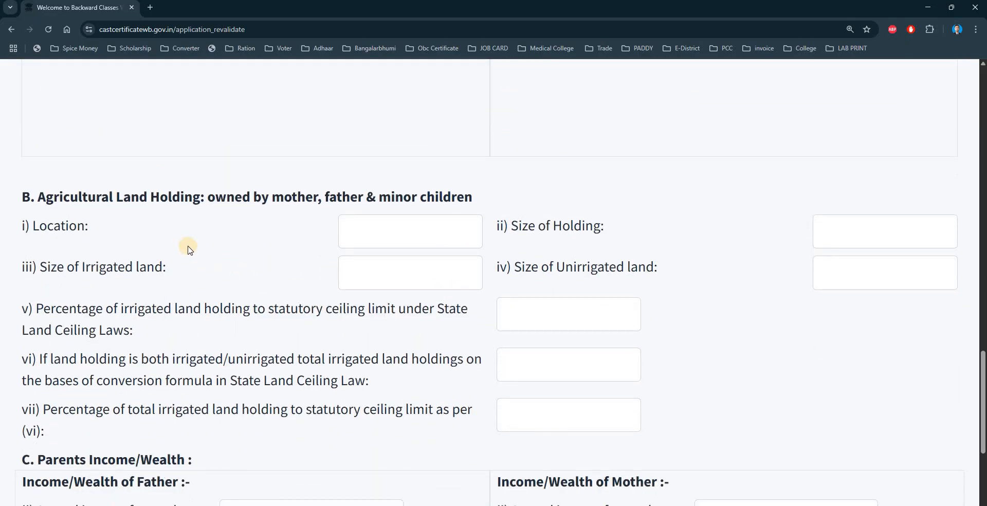
scroll(112, 197, "down", 1)
left_click(24, 146)
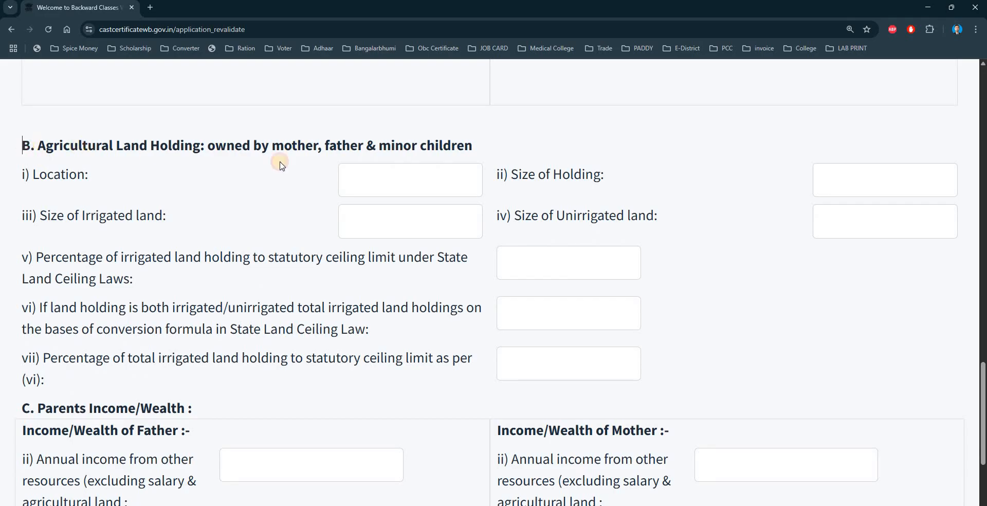
left_click_drag(280, 165, 744, 257)
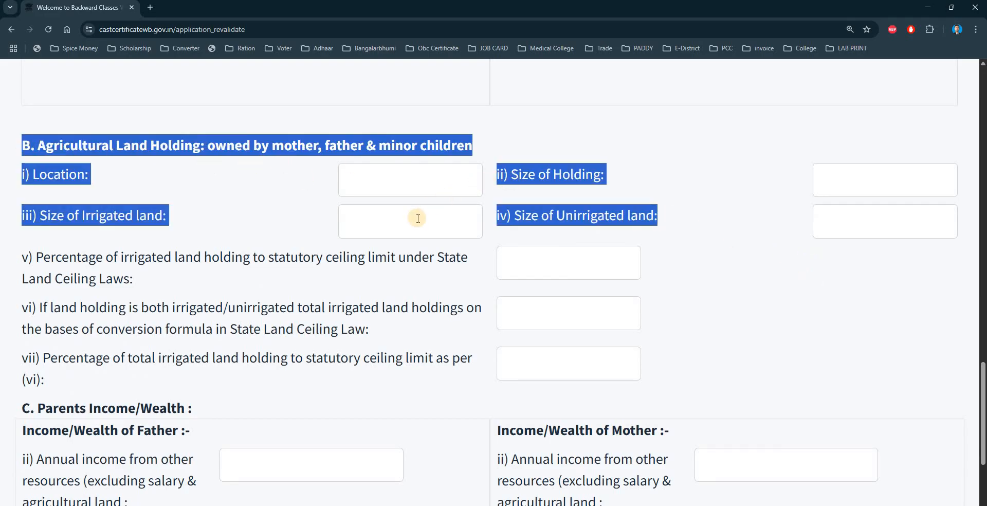
left_click(485, 261)
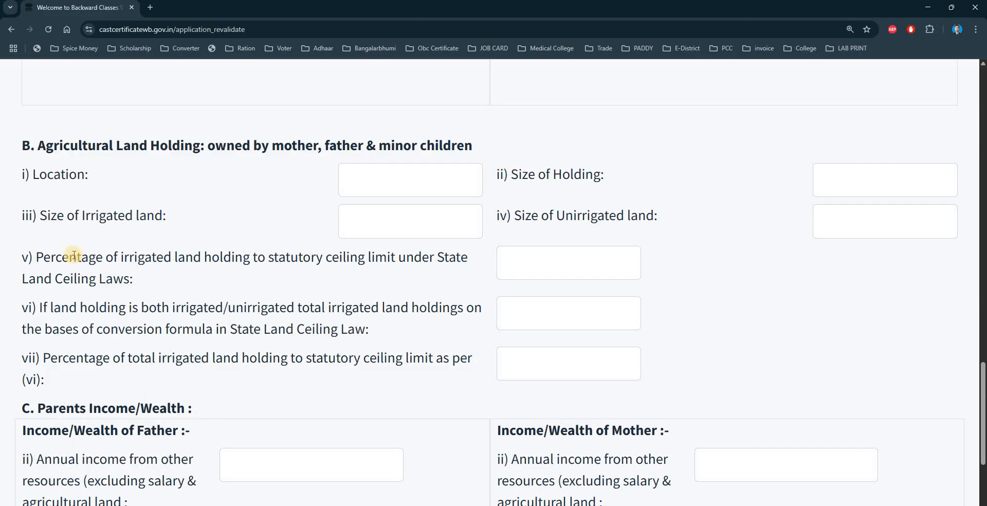
- Check the father's and mother's annual income fields under Parents Income/Wealth without filling them in
scroll(72, 254, "down", 5)
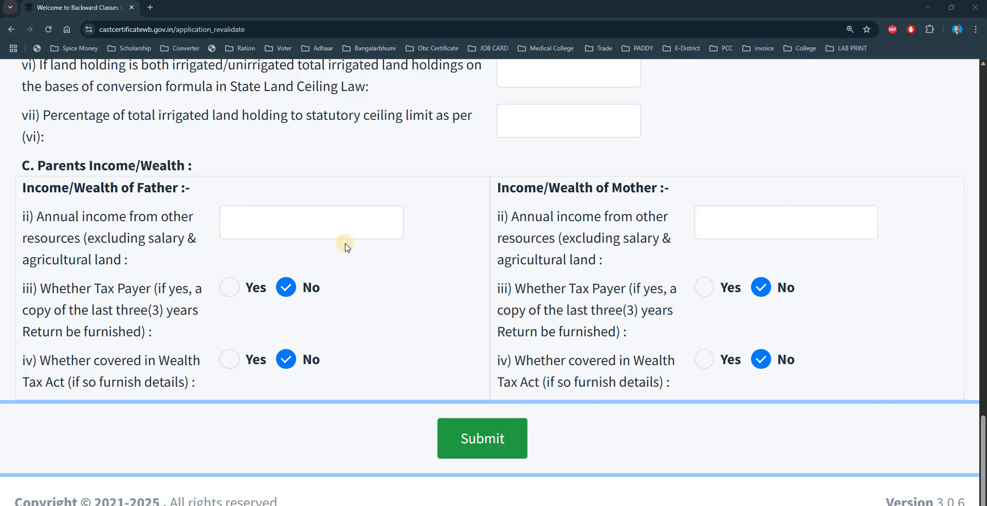
left_click(342, 215)
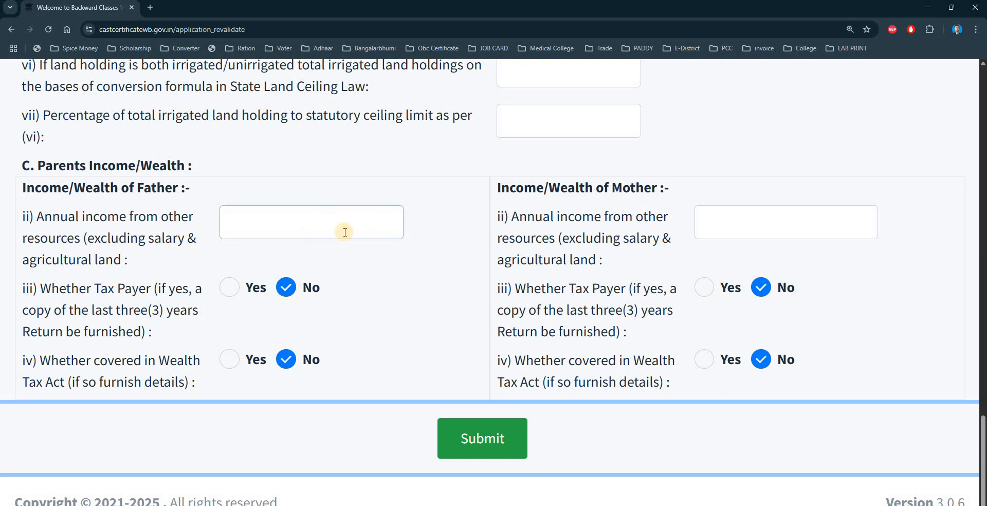
left_click(717, 221)
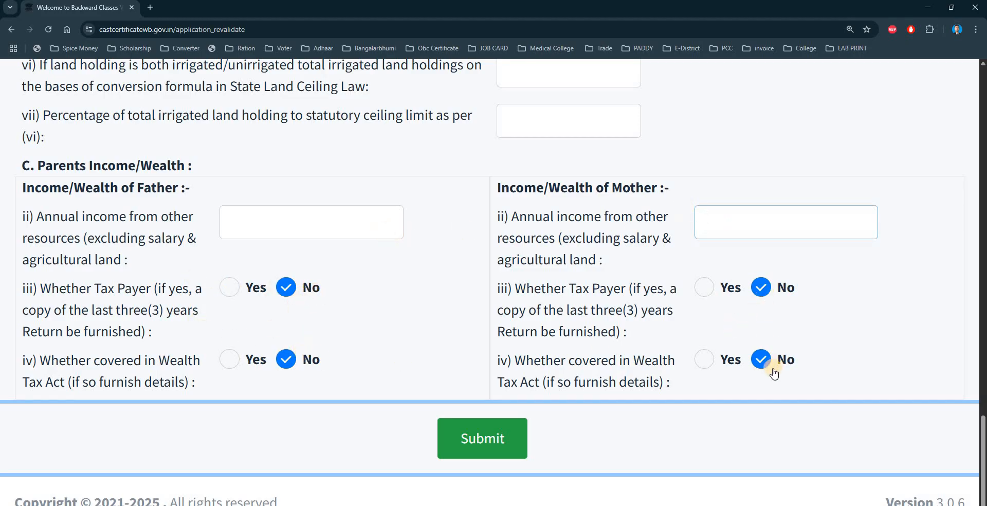
- Review the whole OBC application form between the digitized certificate question and the final submission section
scroll(448, 289, "up", 5)
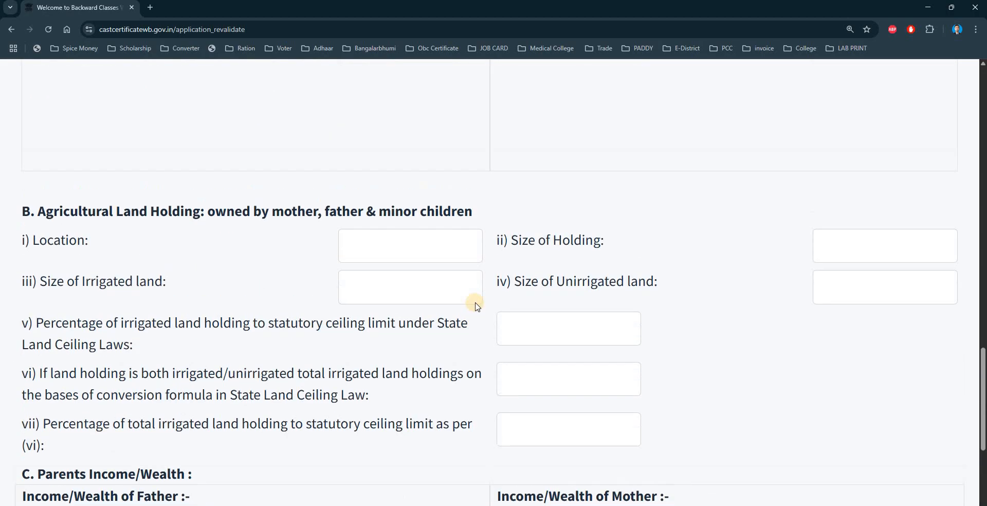
scroll(475, 307, "up", 15)
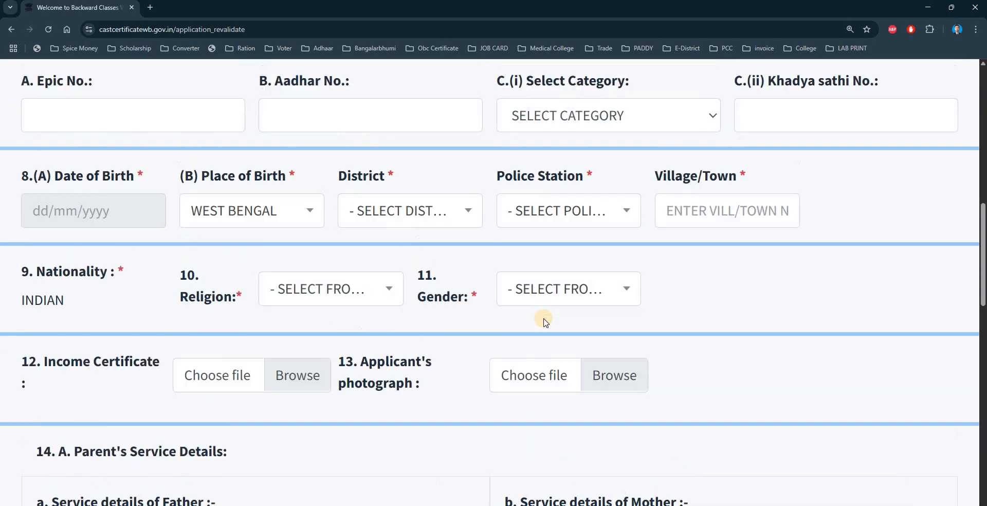
scroll(546, 322, "up", 6)
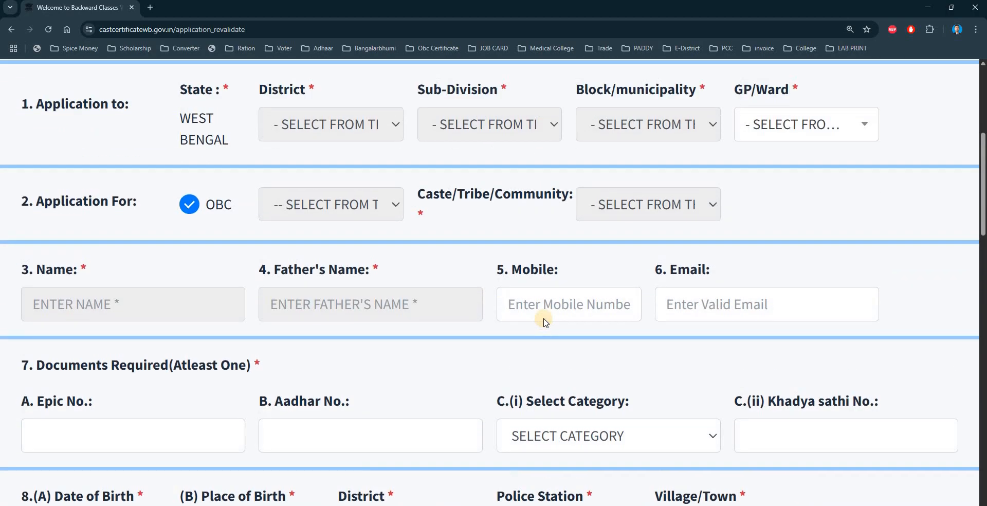
scroll(546, 322, "up", 6)
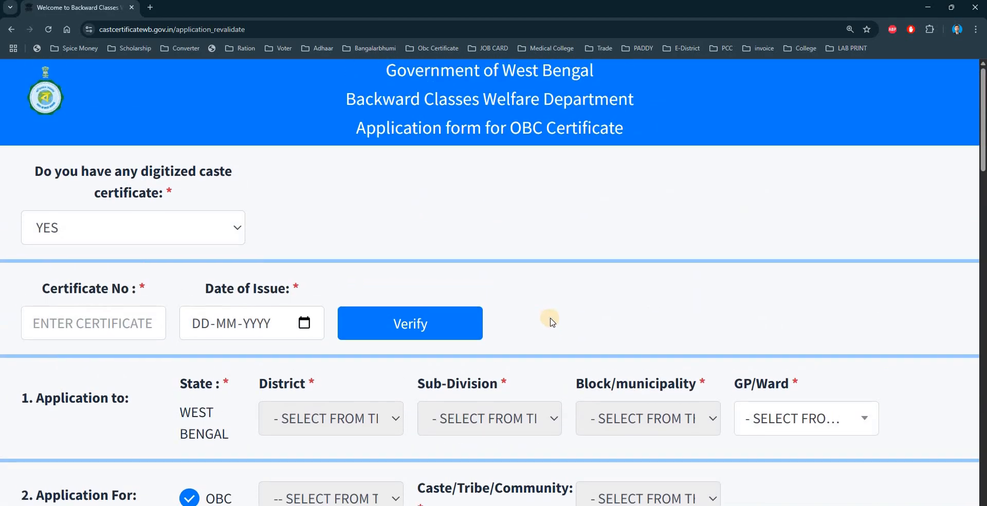
scroll(551, 321, "down", 20)
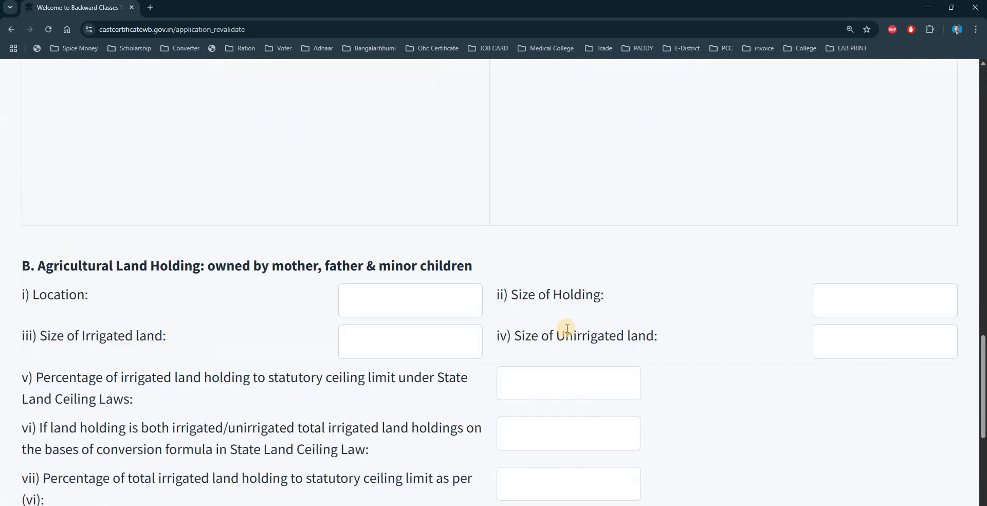
scroll(567, 328, "down", 7)
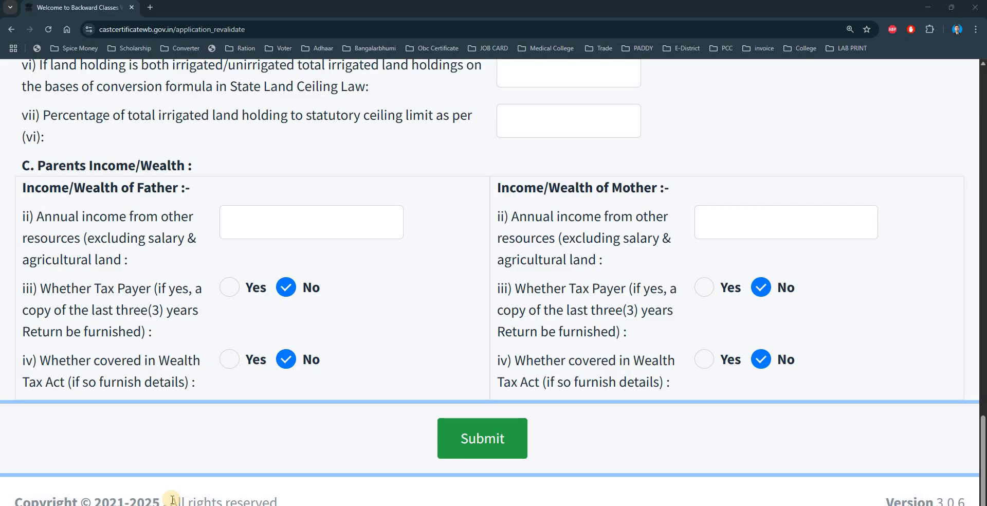
scroll(262, 447, "up", 7)
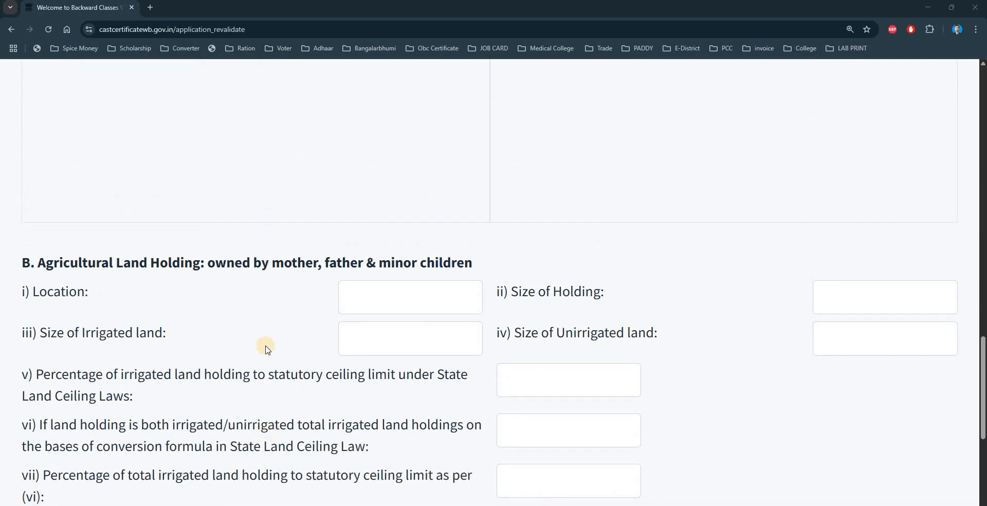
scroll(280, 345, "up", 12)
scroll(282, 349, "up", 10)
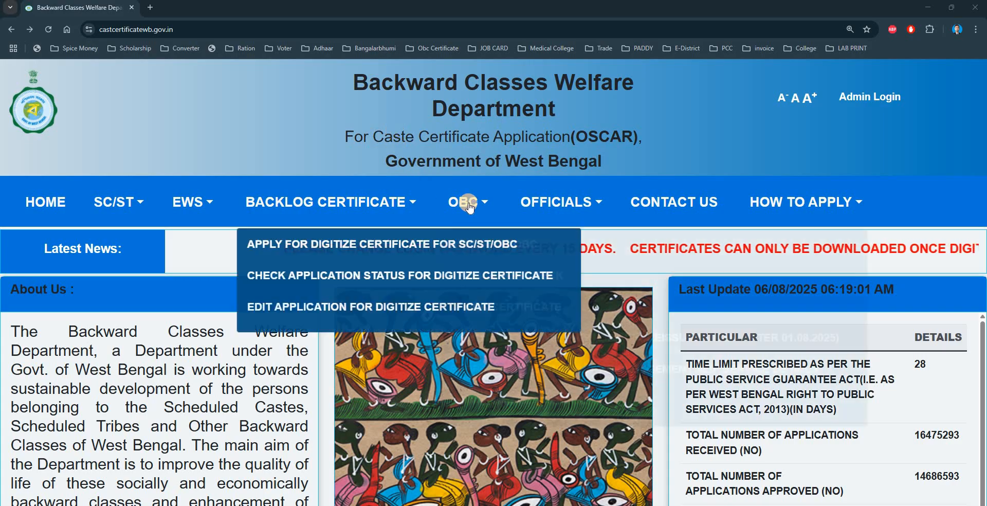
- Open the OBC Application Check page and examine its application number search without entering a number
mouse_move(479, 205)
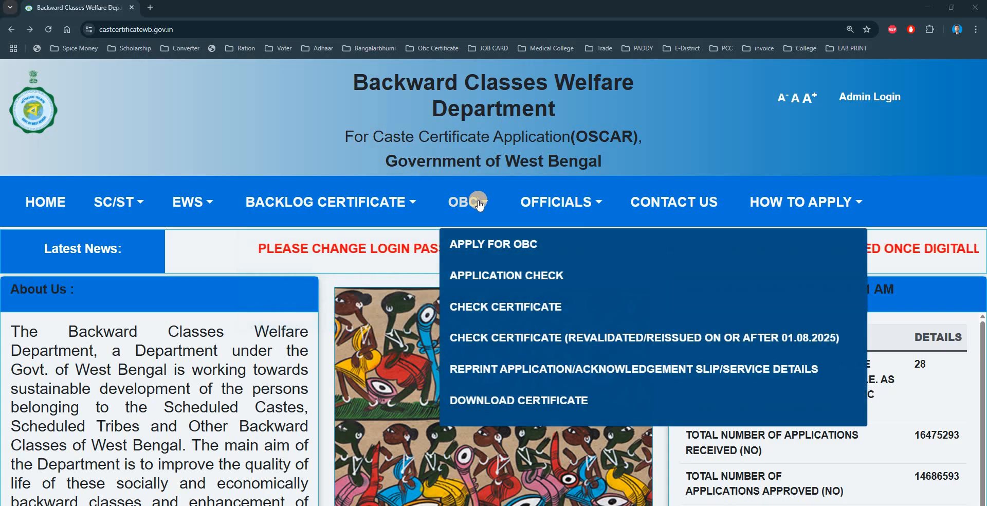
left_click(511, 278)
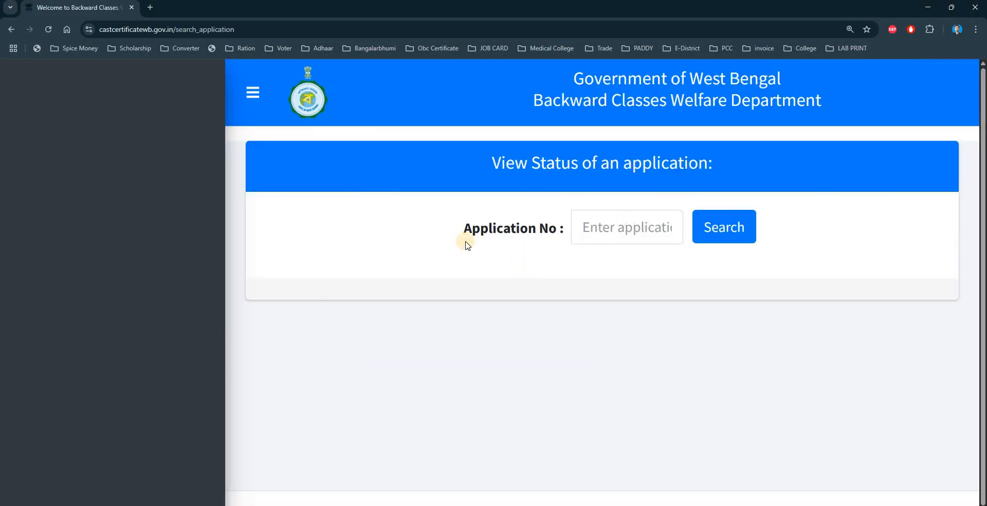
left_click_drag(471, 231, 547, 233)
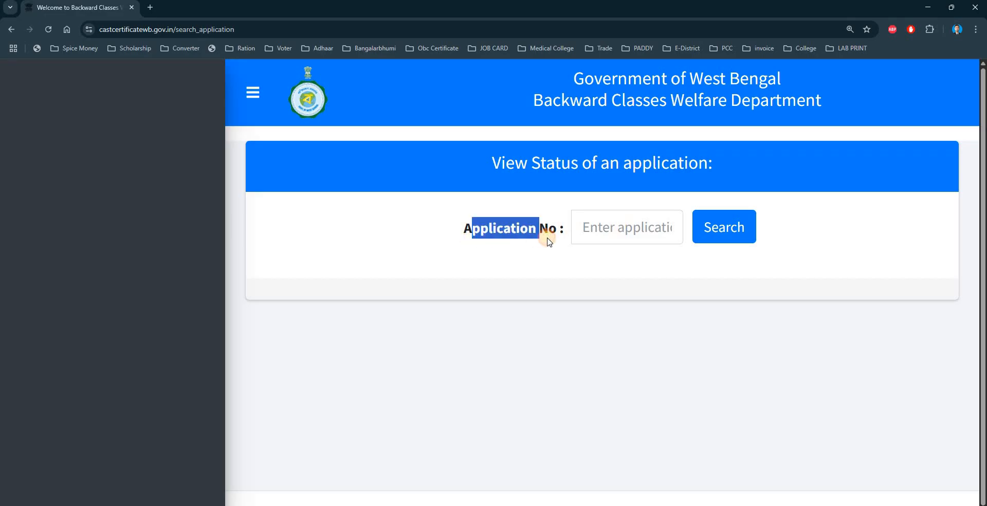
left_click(592, 229)
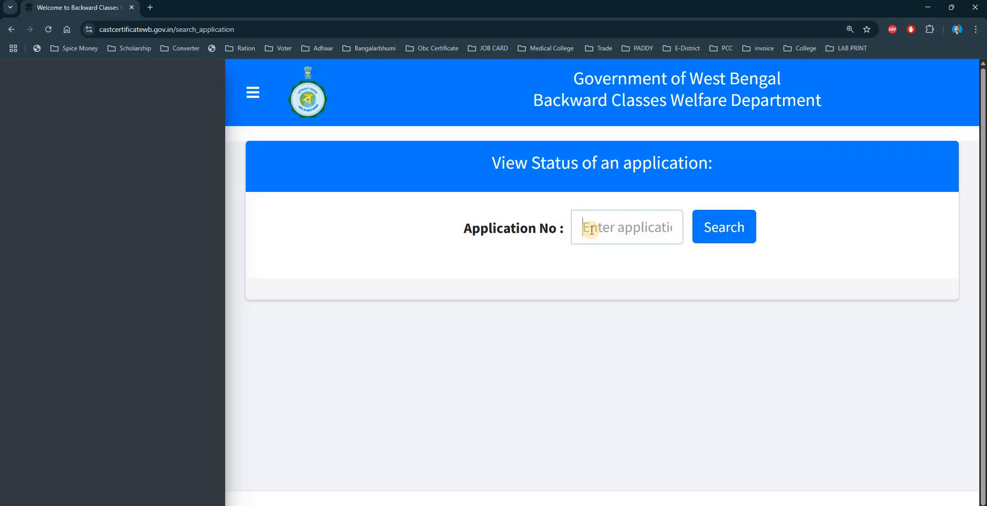
left_click(703, 239)
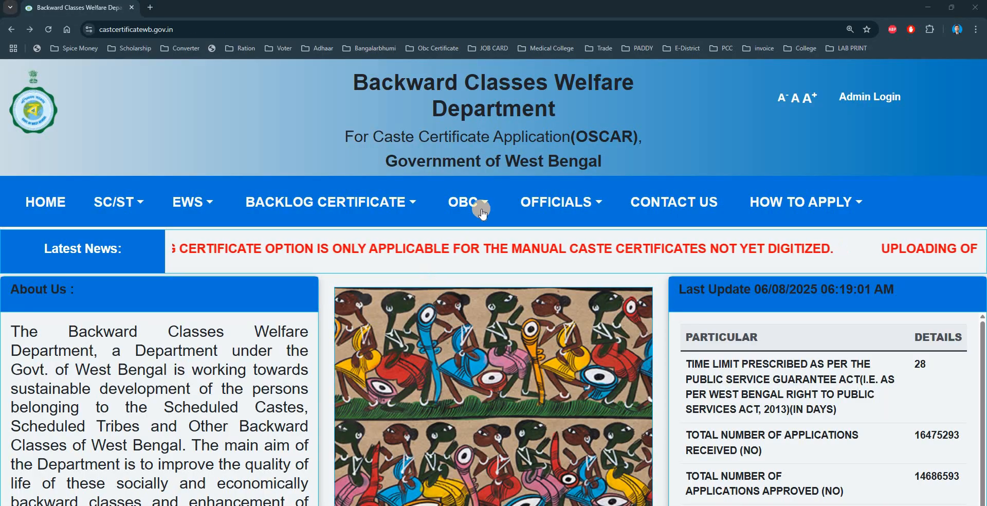
- Open the OBC Download Certificate page and check the Application No/Certificate No and Applicant Name fields without filling them in
left_click(482, 211)
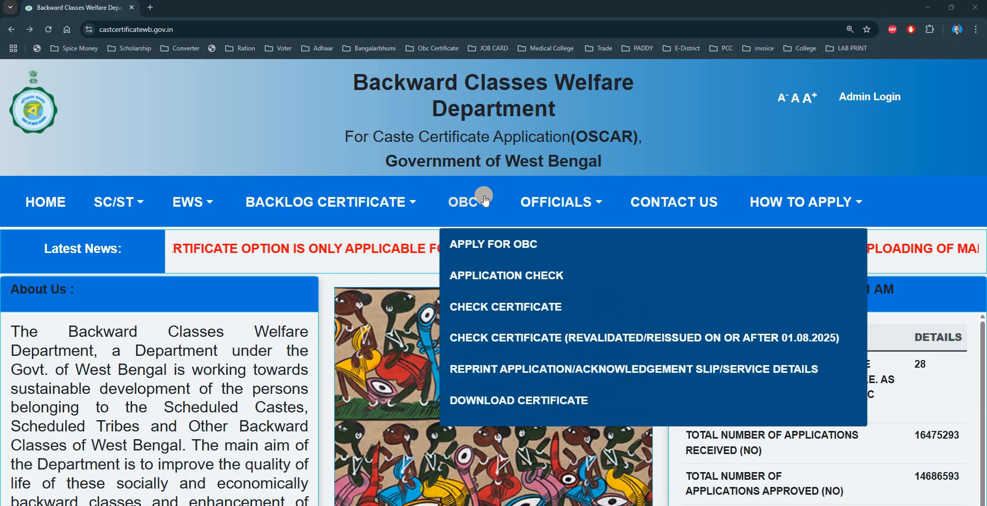
left_click(508, 402)
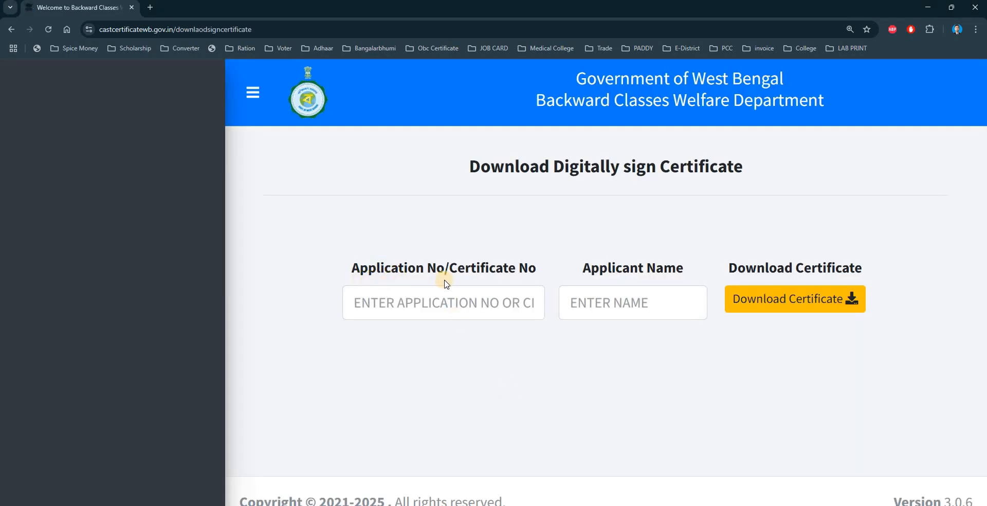
left_click(482, 303)
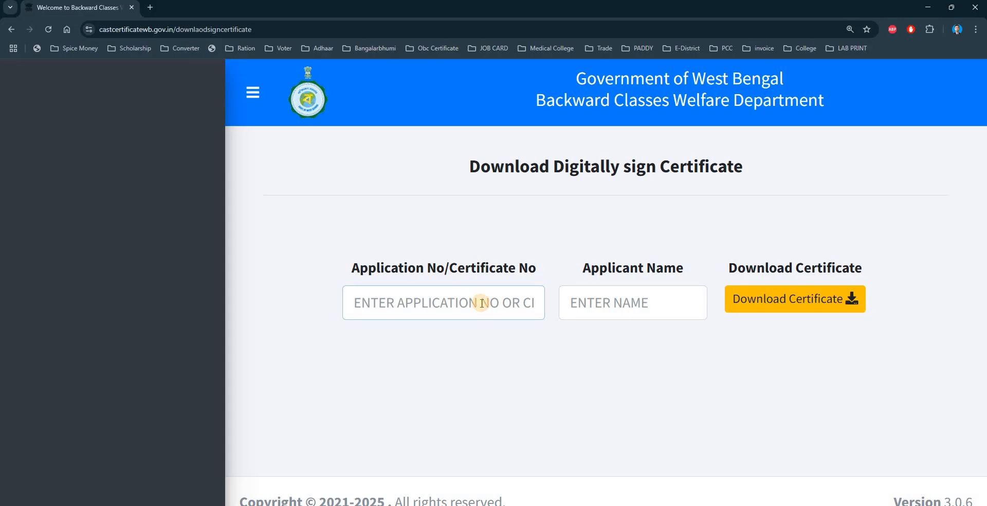
left_click(606, 303)
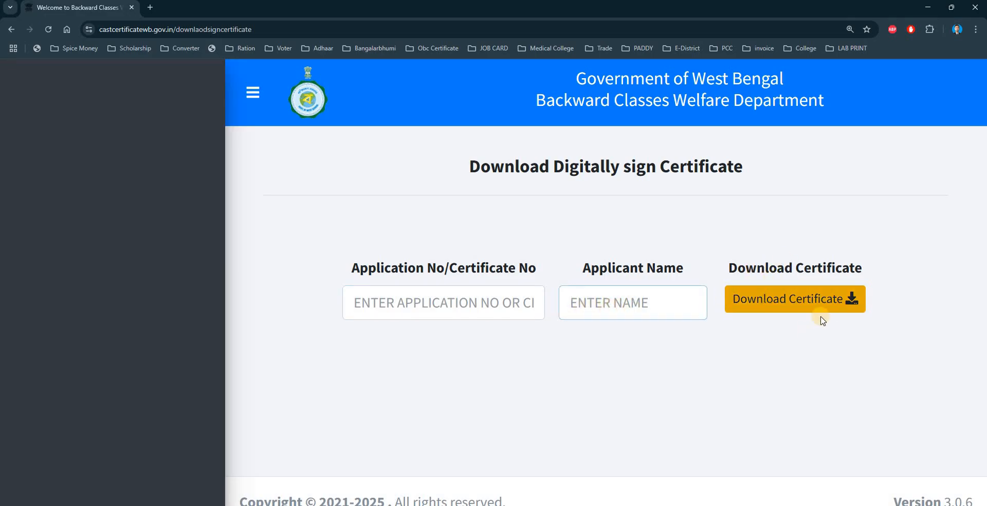